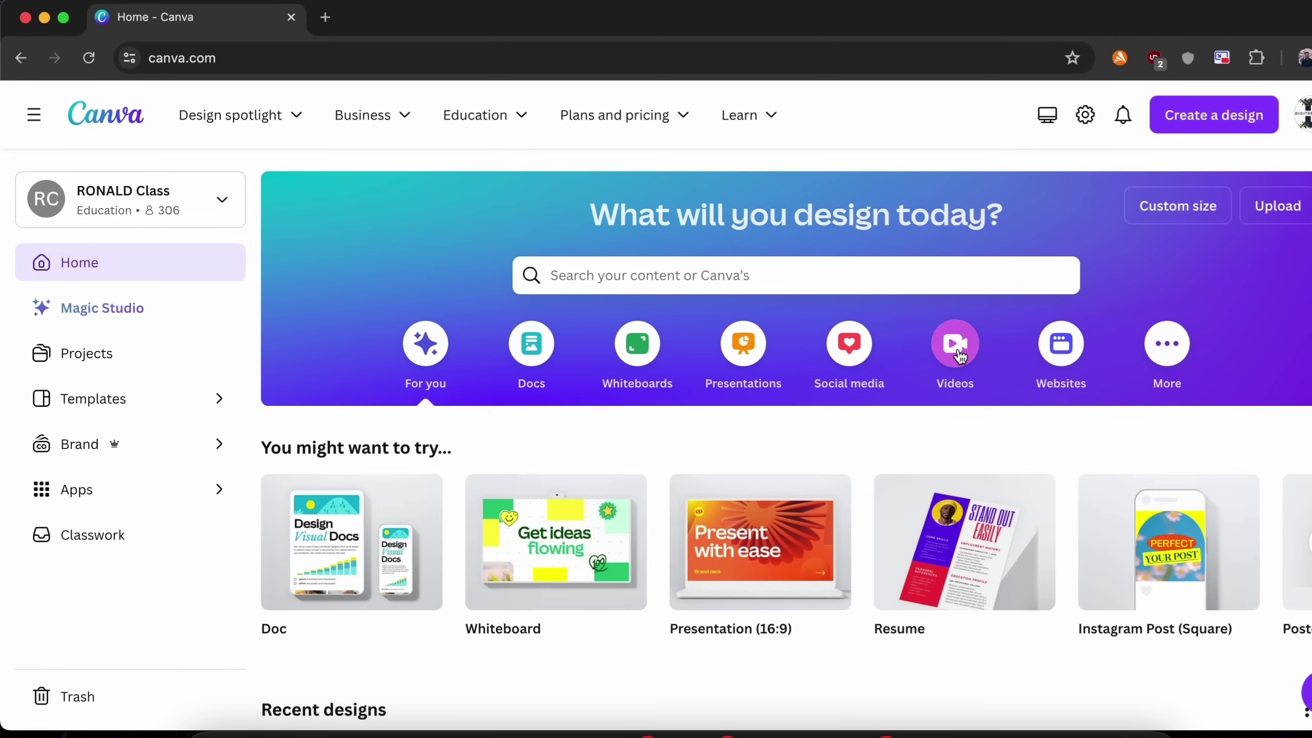
Step: Create a blank 1920×1080 video design from the home page's Videos section
click(958, 353)
mouse_move(351, 543)
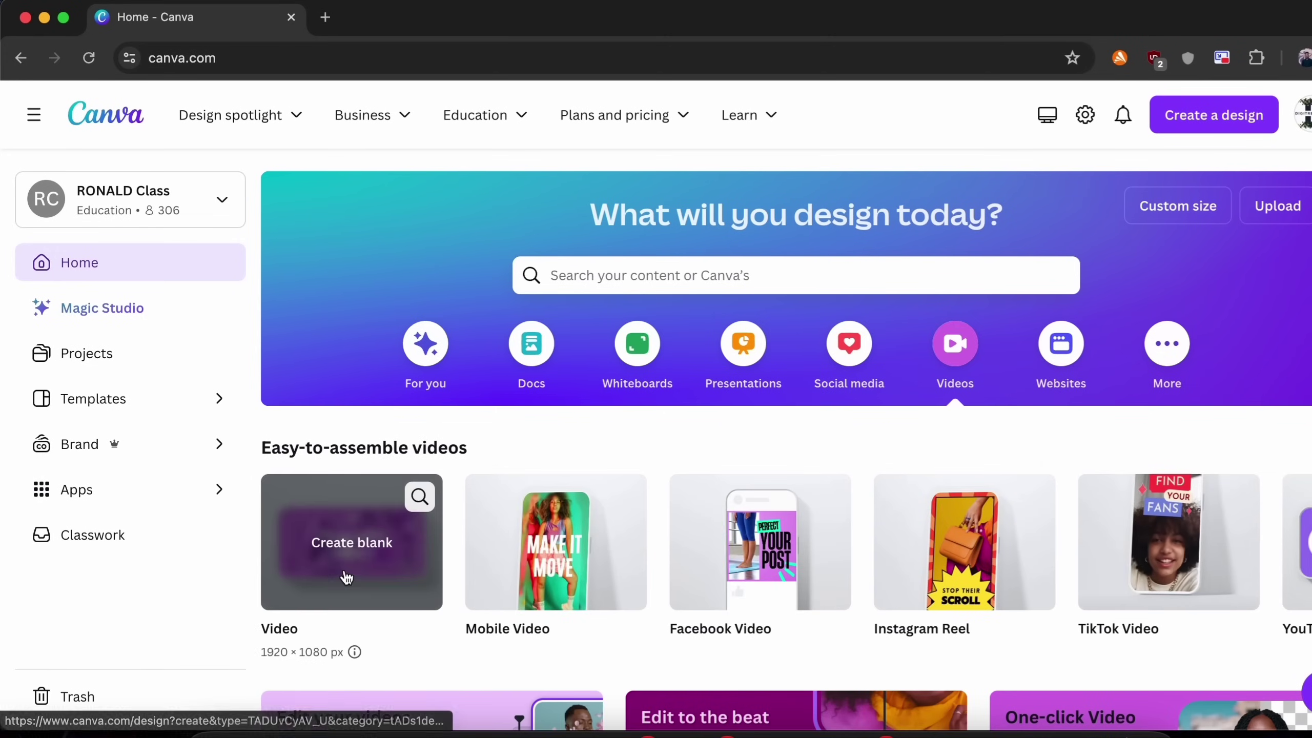
click(347, 577)
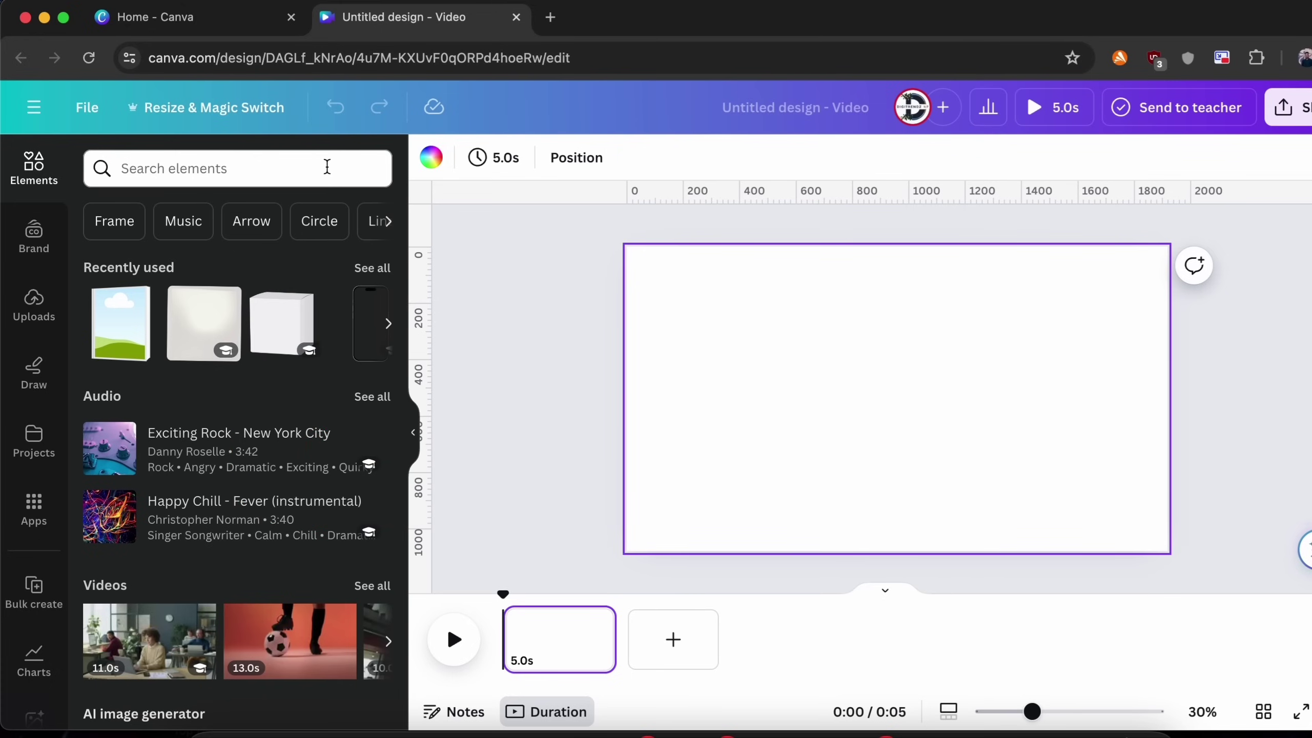
Step: Search Elements graphics for 'city' and add the cartoon park scene to page 1
click(328, 167)
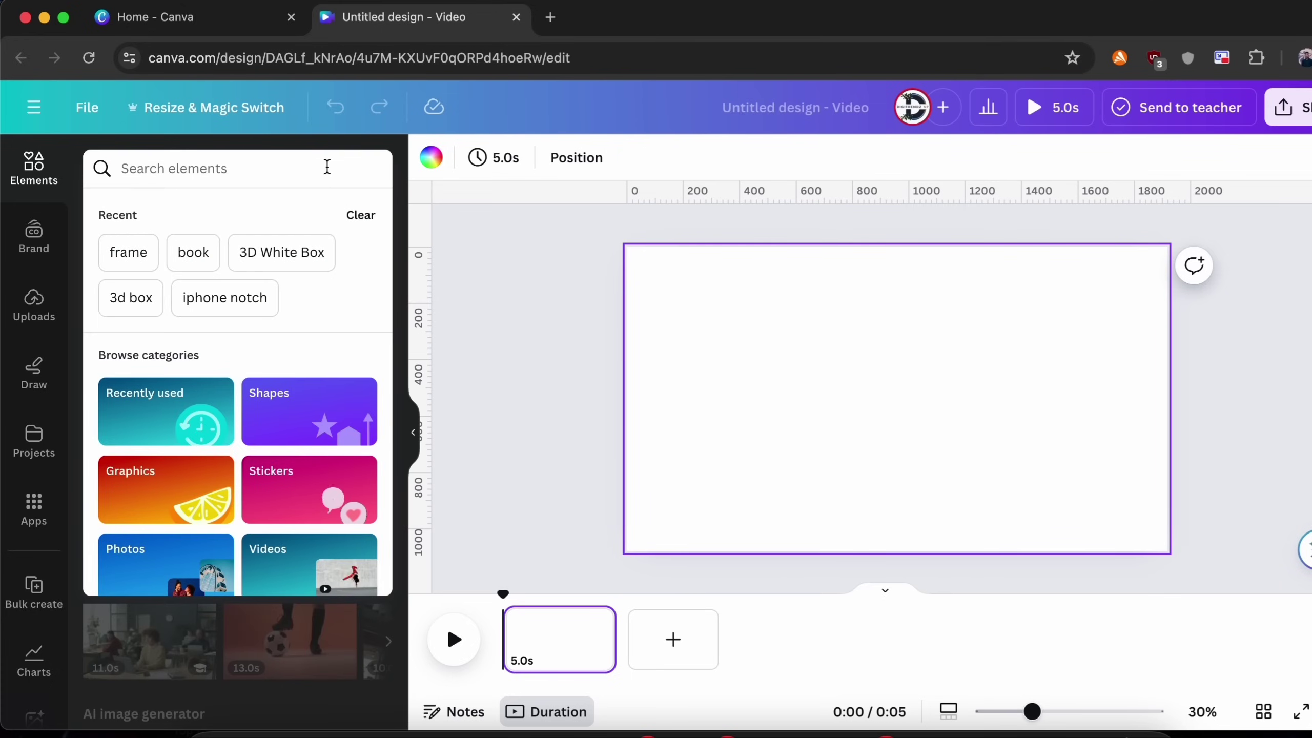
text(city)
key(Return)
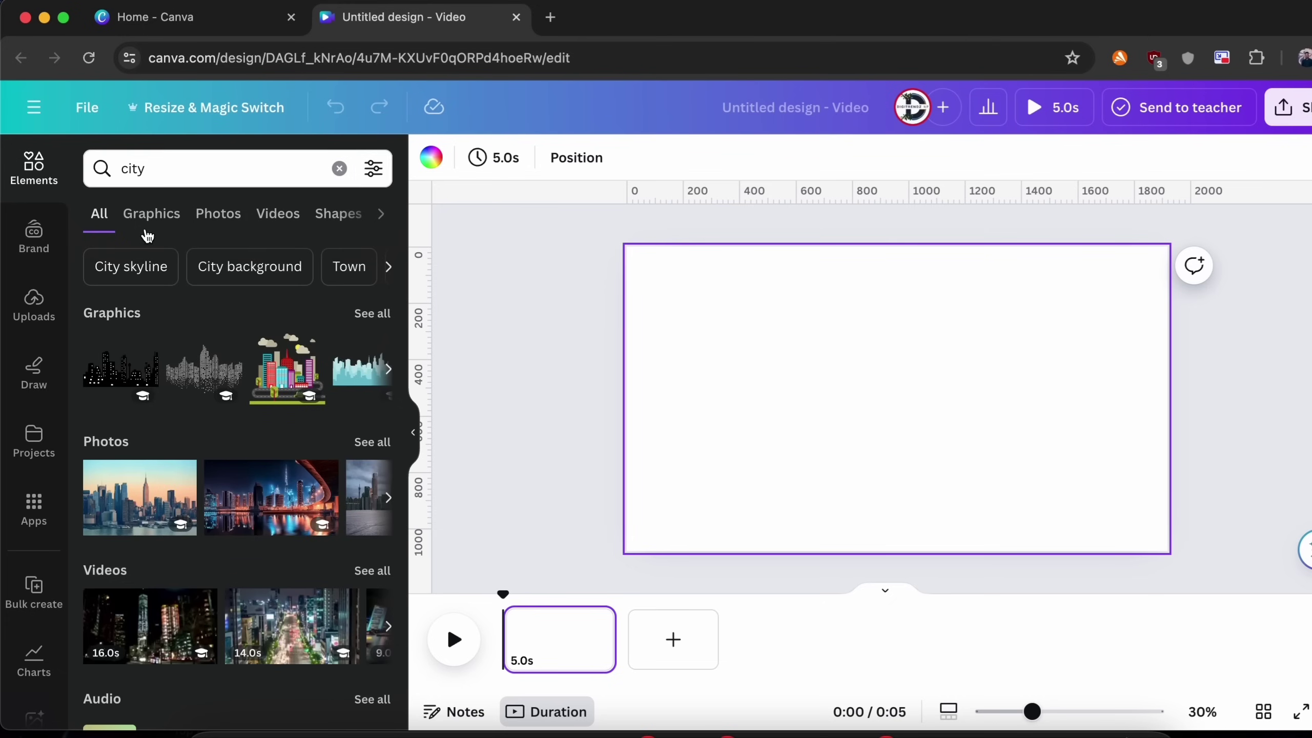
click(151, 213)
scroll(233, 426, down, 3)
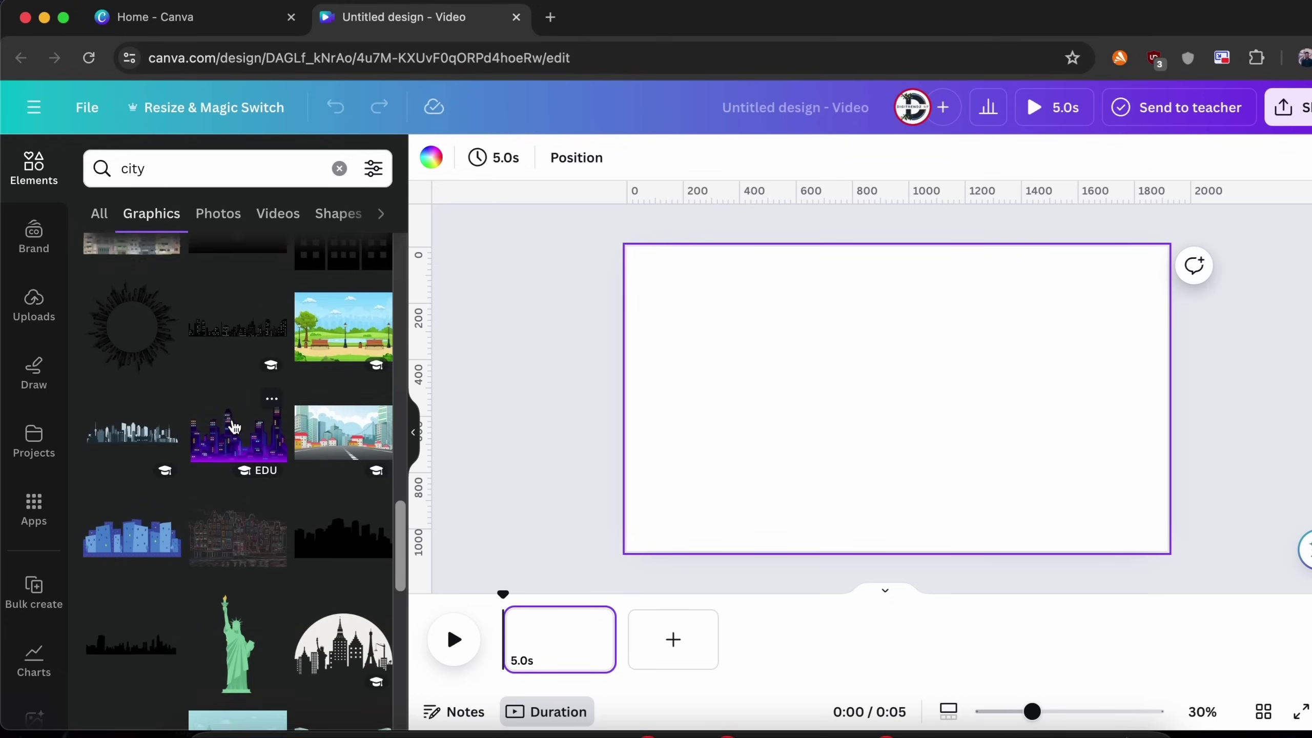
scroll(233, 426, up, 1)
click(343, 385)
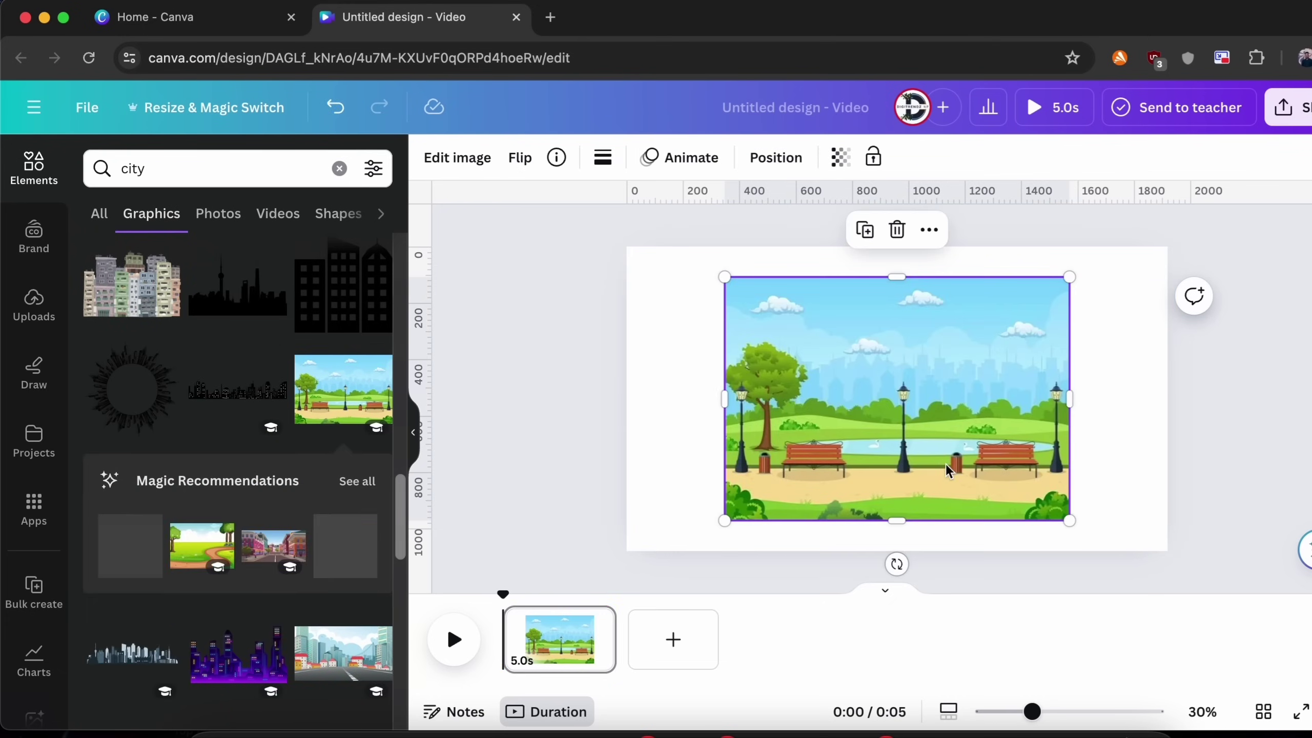
Step: Resize and position the park scene so it covers the whole page
drag(946, 470, 848, 431)
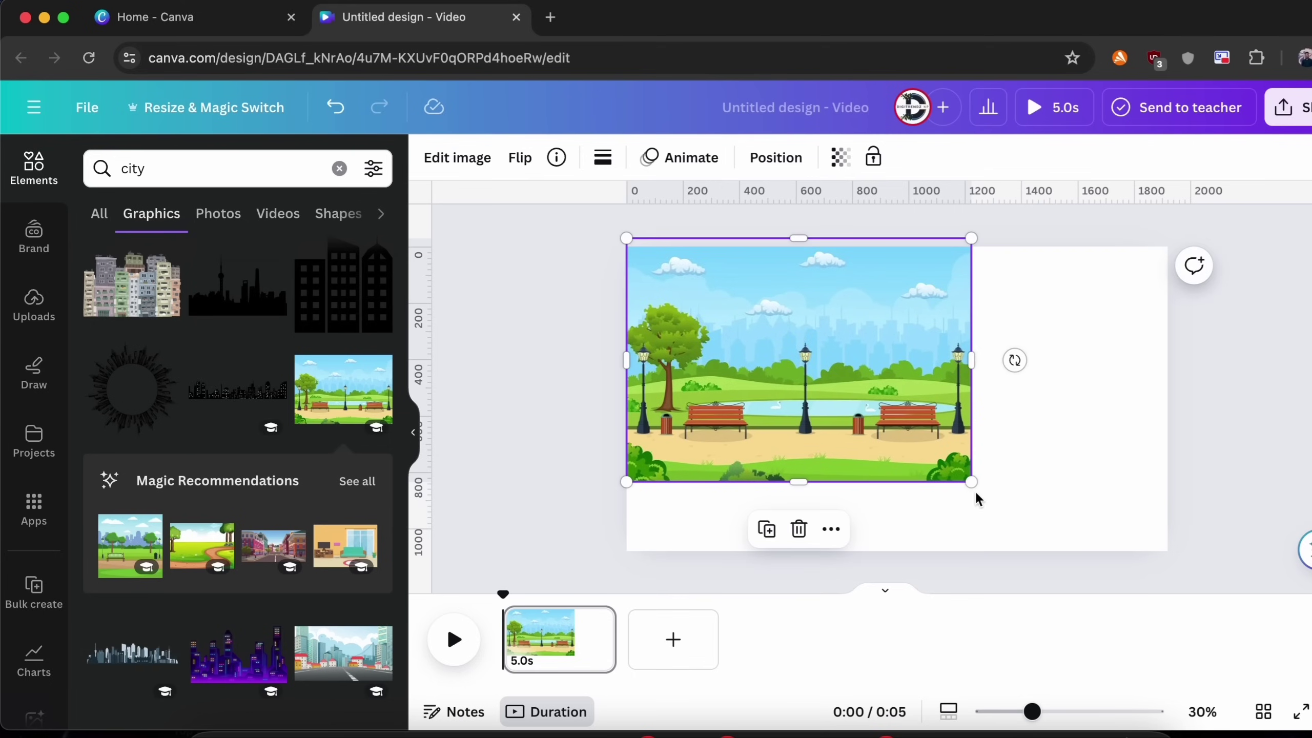
drag(970, 482, 1165, 564)
drag(1005, 380, 923, 410)
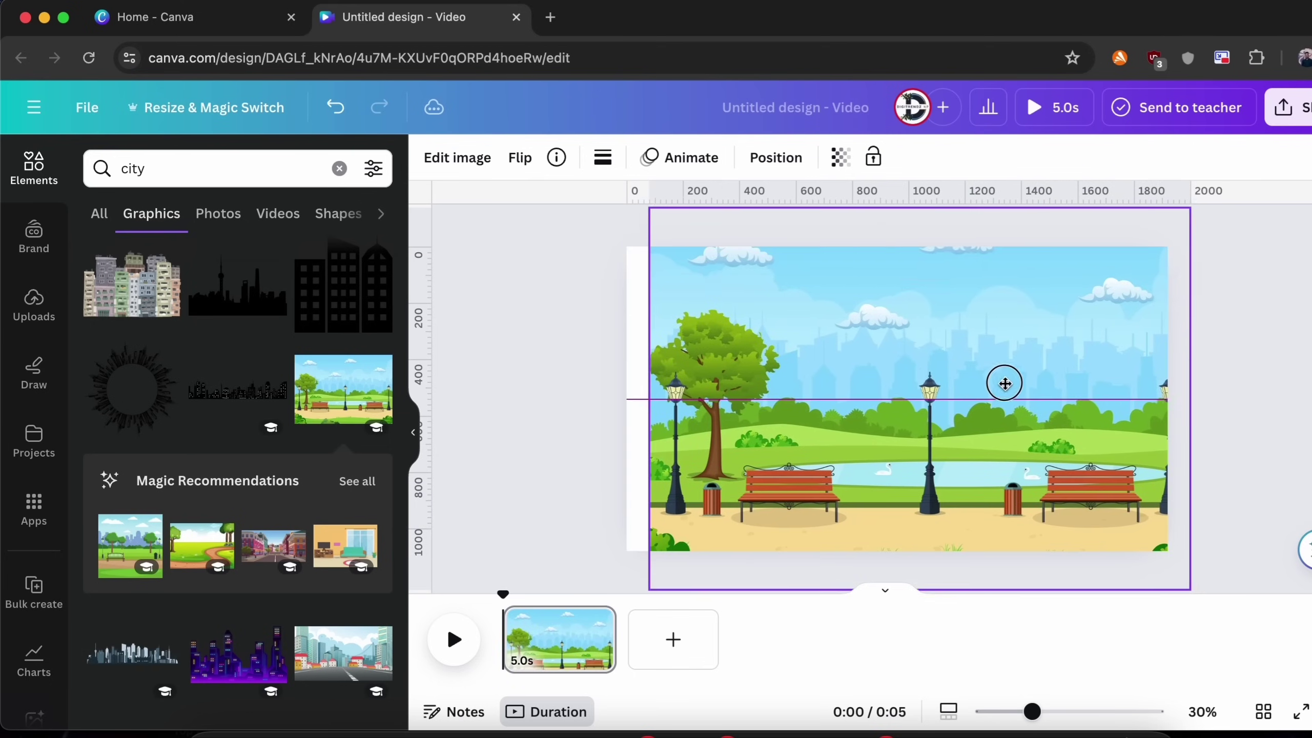
drag(701, 248, 684, 226)
drag(910, 414, 910, 425)
click(538, 387)
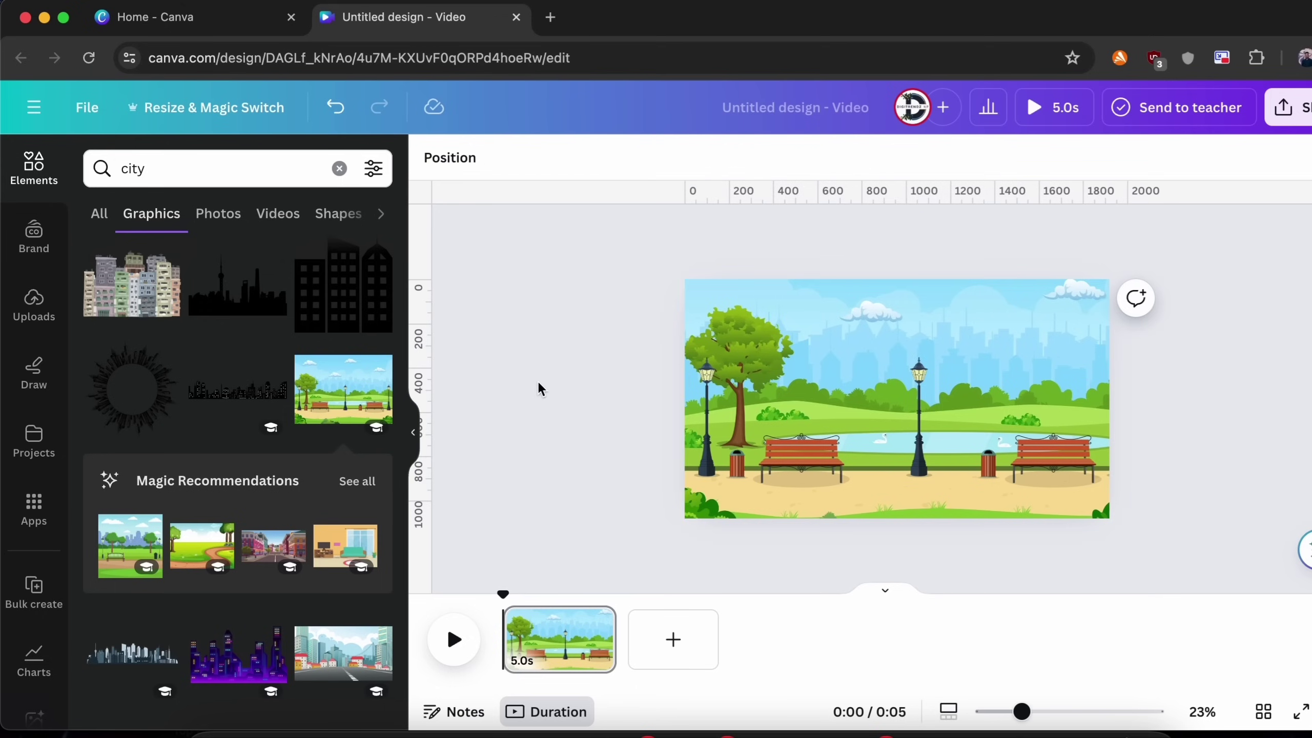
Step: Search Elements for 'walking' and add the student reading a book
double_click(235, 169)
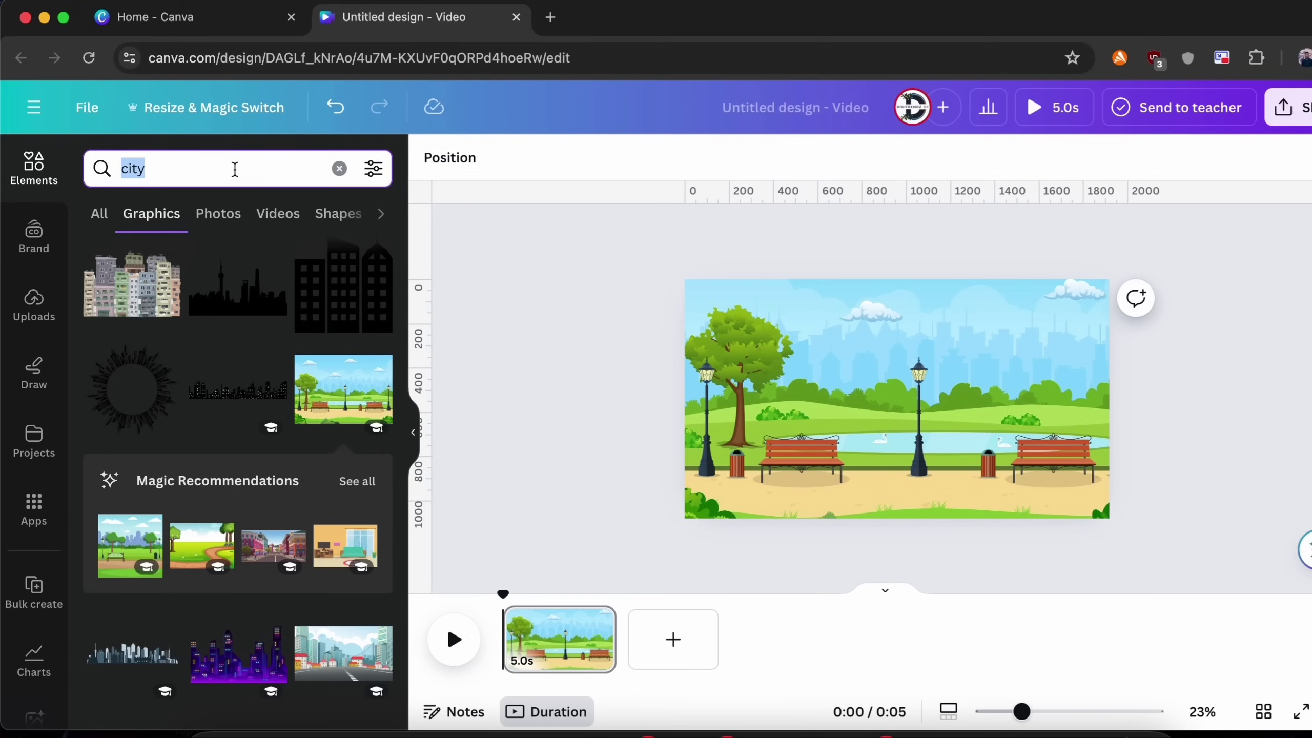
text(walki)
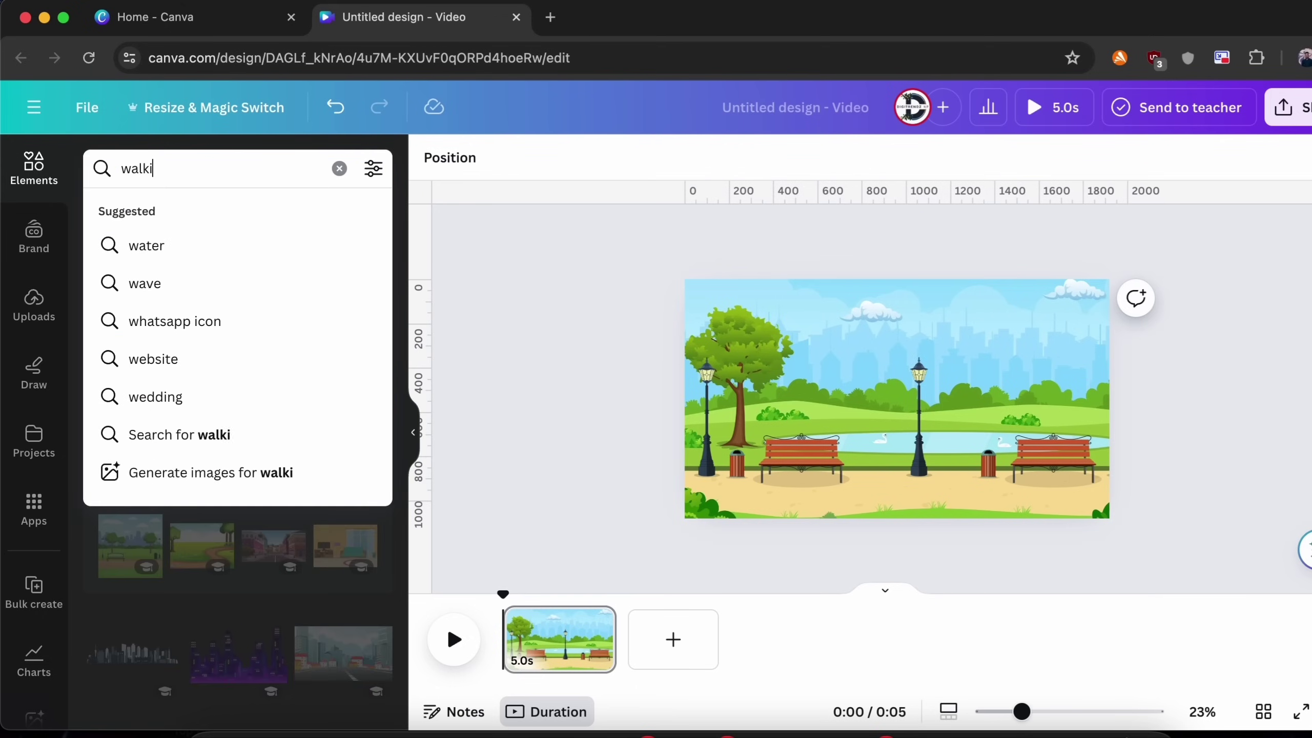
text(ng)
key(Return)
scroll(359, 482, down, 1)
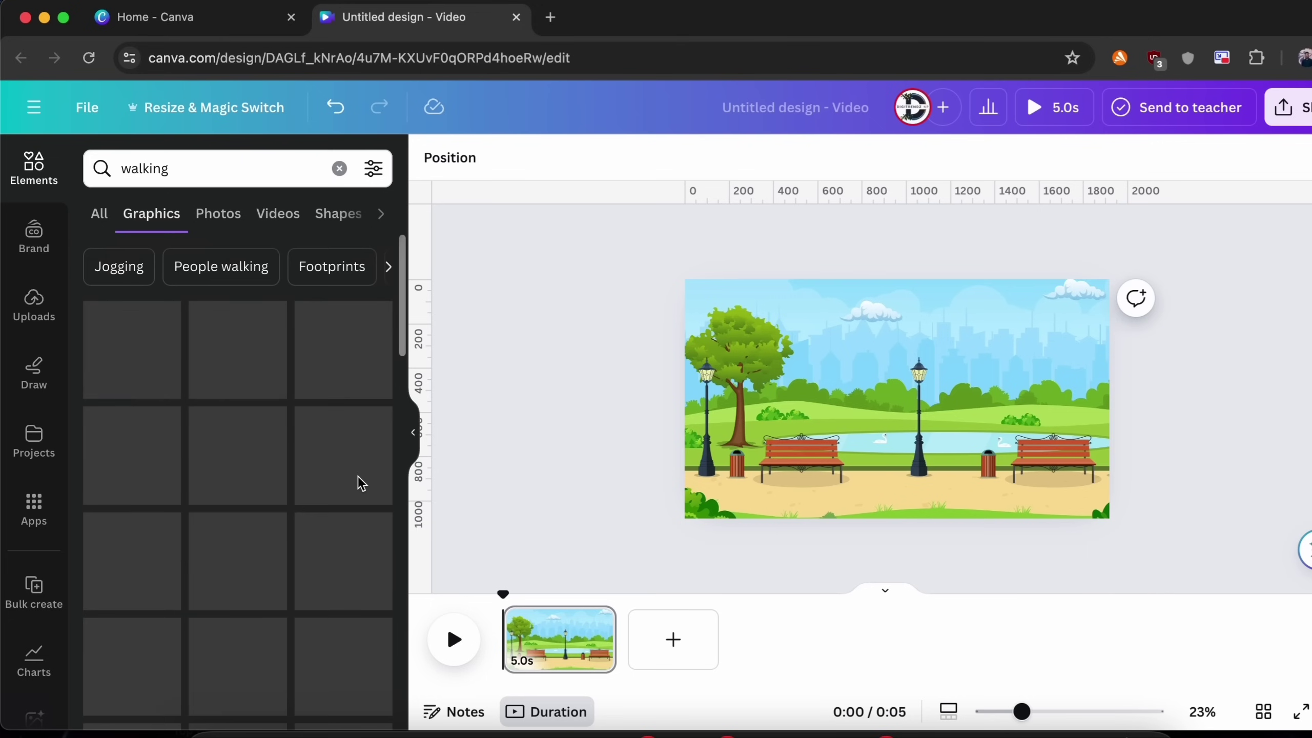
click(125, 452)
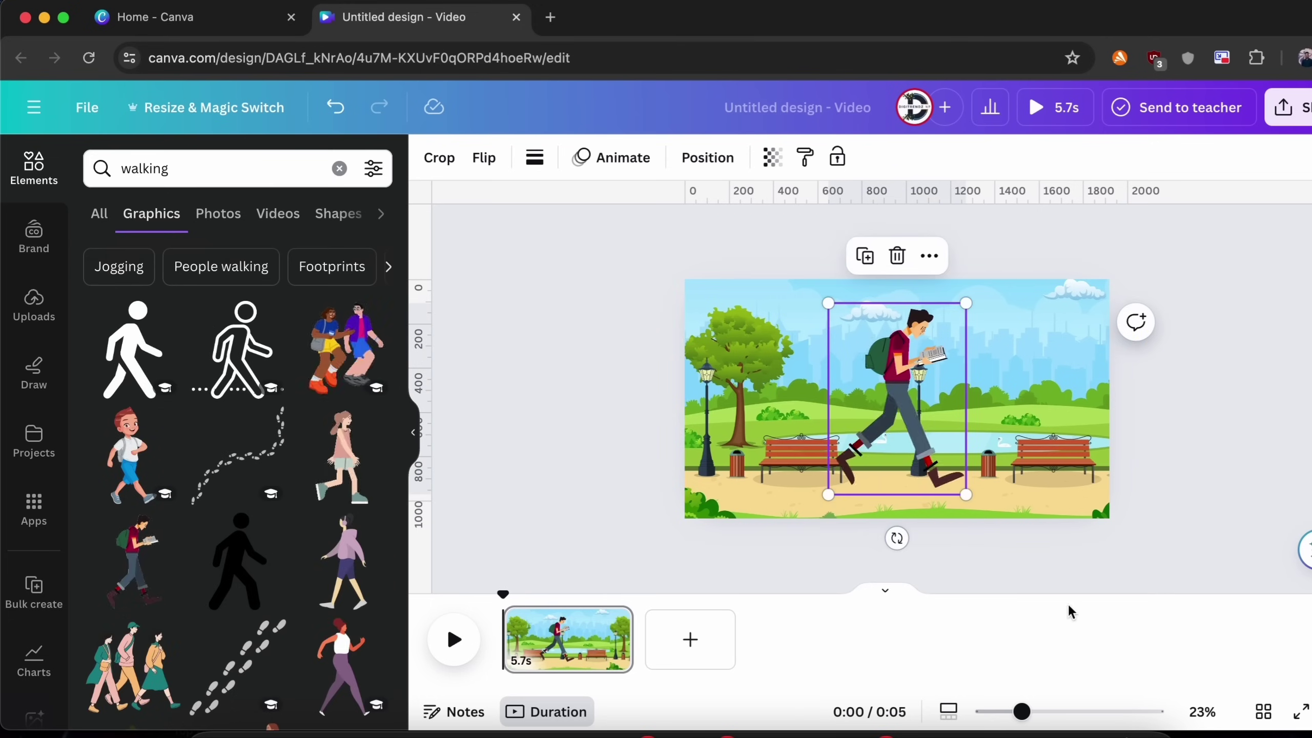
Step: Shrink the student and place him at the park scene's left edge
mouse_move(1021, 712)
mouse_down()
mouse_move(1054, 712)
mouse_move(1033, 712)
mouse_up()
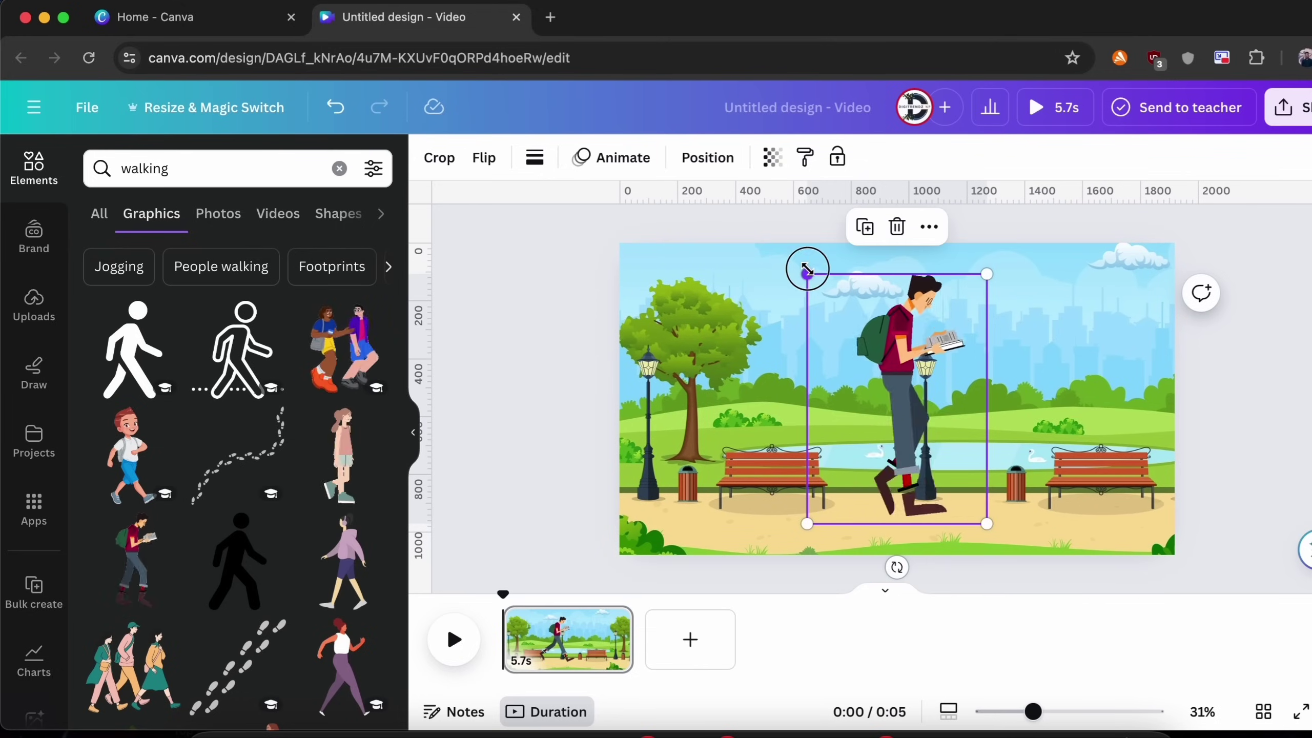
drag(807, 275, 873, 362)
drag(928, 441, 692, 452)
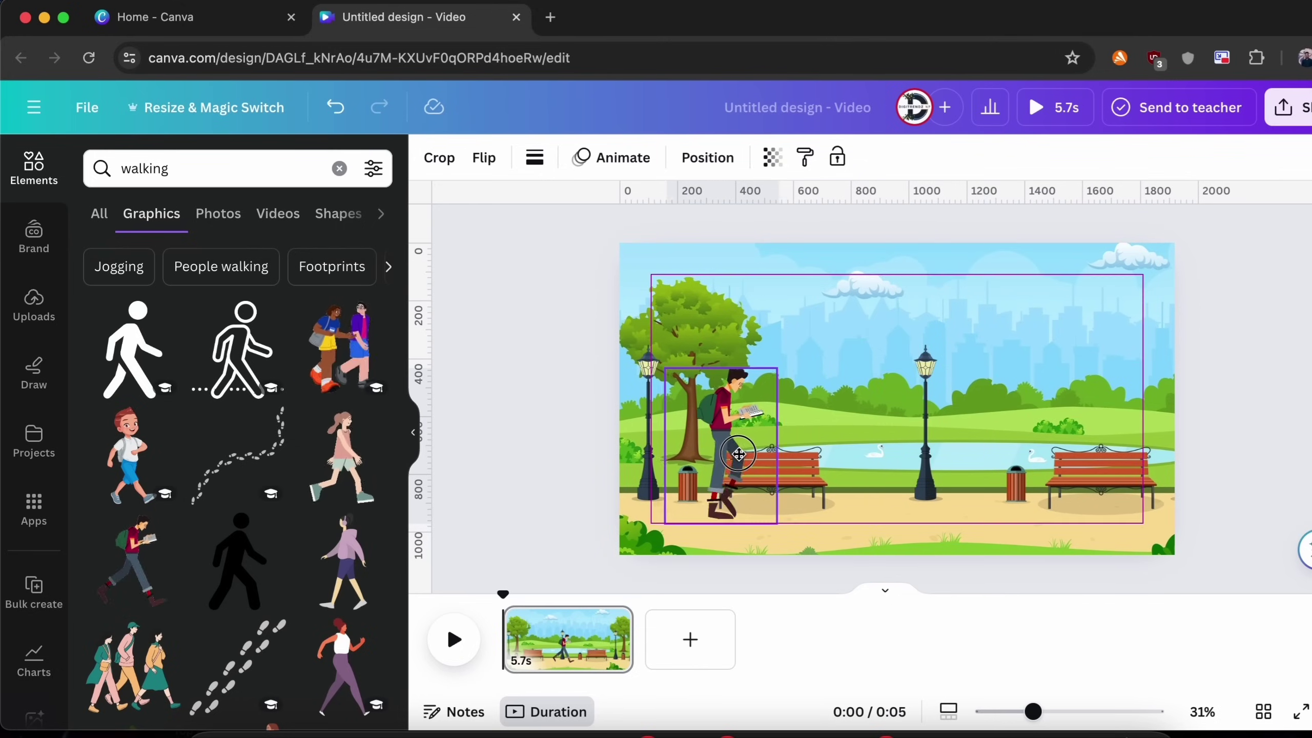
drag(636, 377, 656, 404)
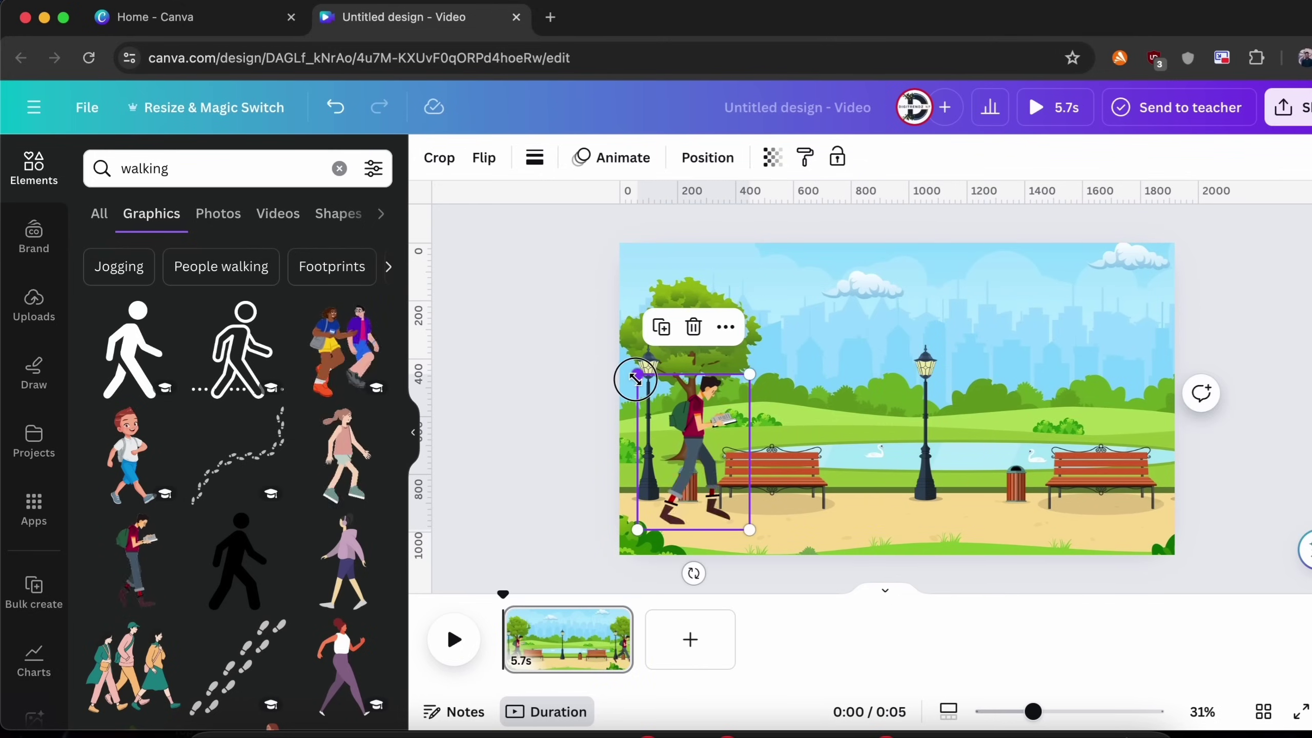
drag(707, 441, 643, 470)
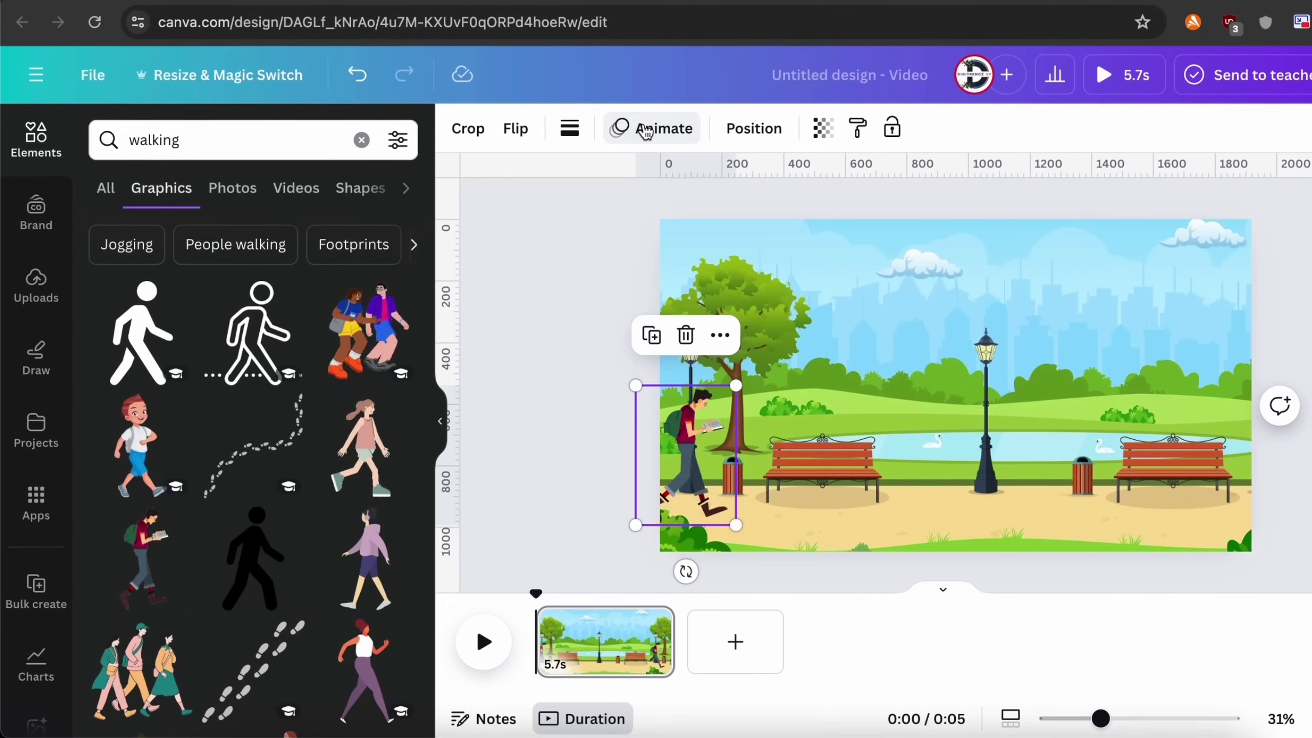
Step: Animate the student along a custom path to the right edge with Steady movement
click(646, 134)
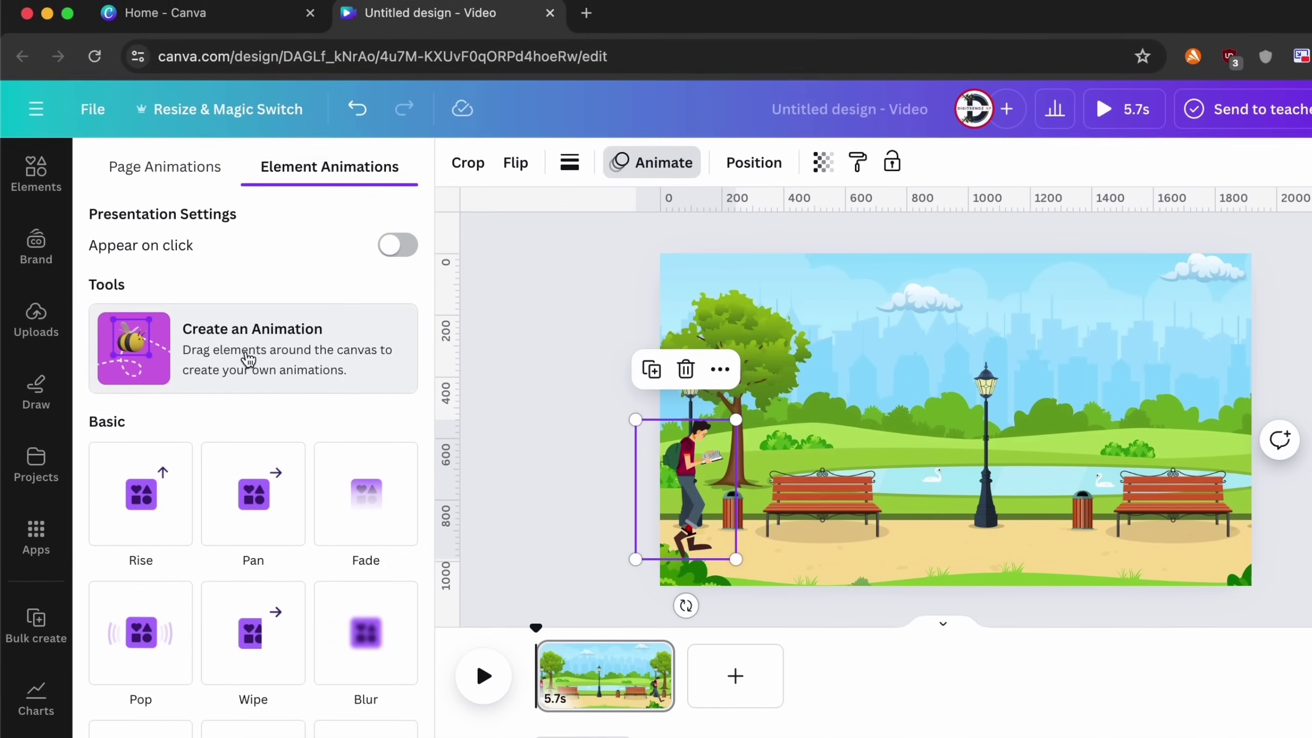
click(252, 343)
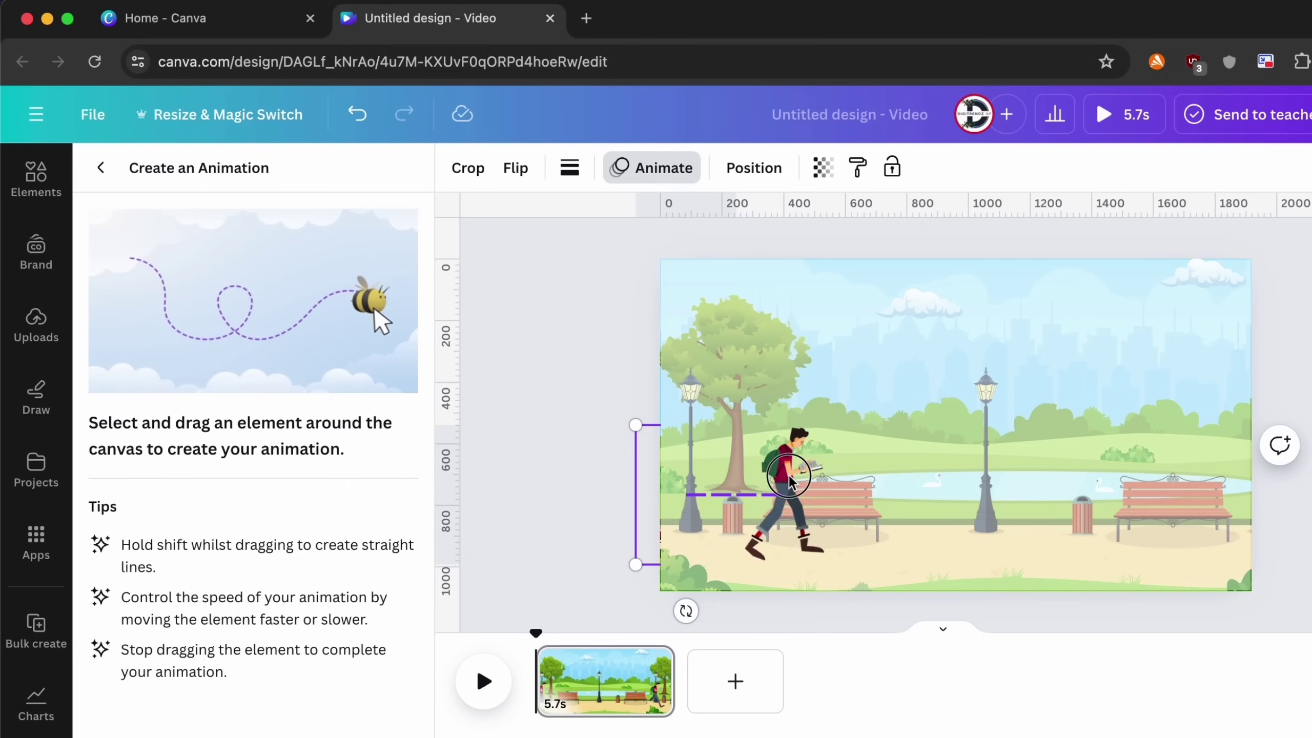
drag(791, 480, 859, 469)
drag(989, 467, 1287, 463)
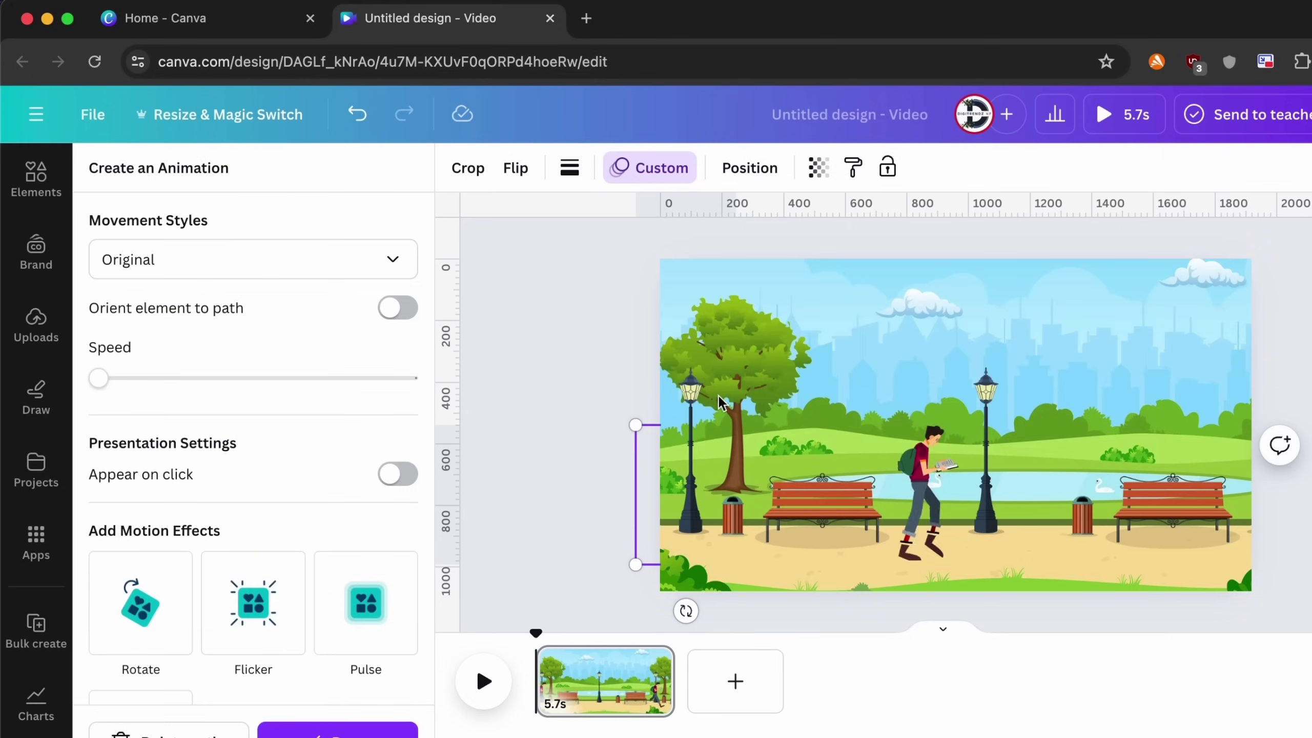
click(349, 259)
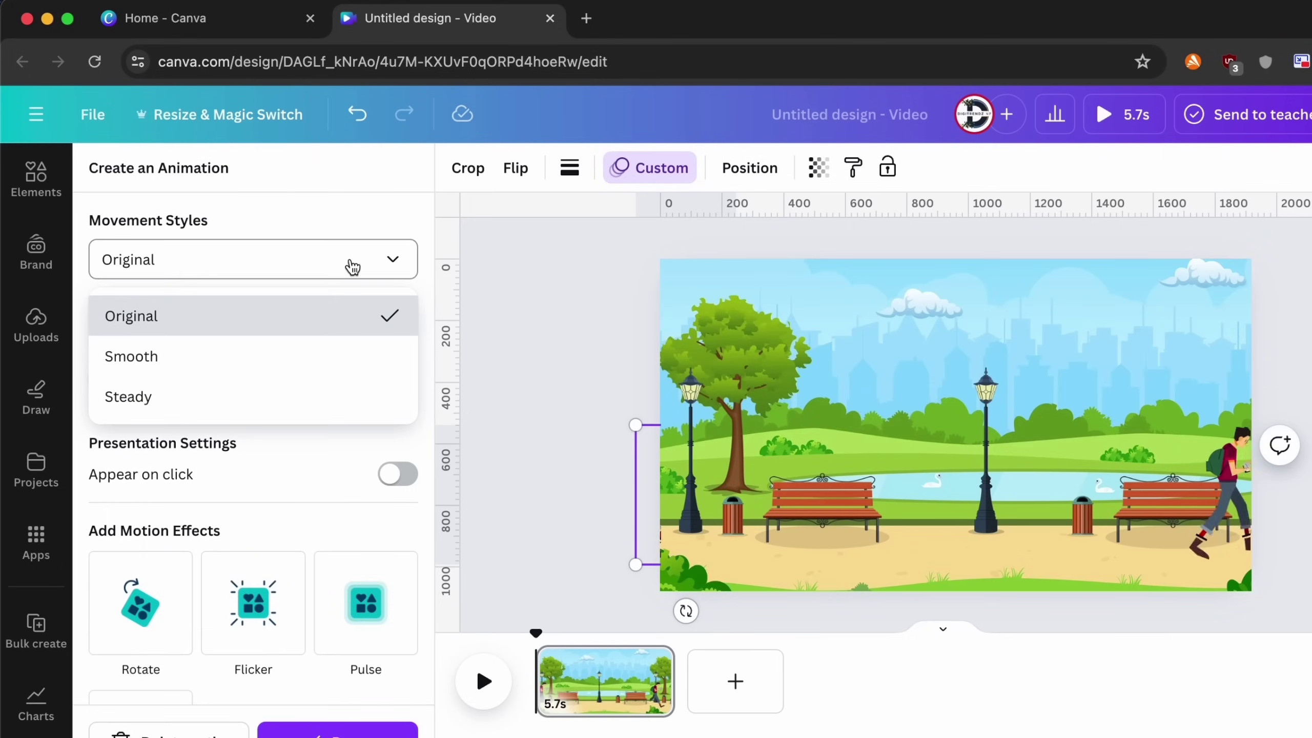
click(198, 400)
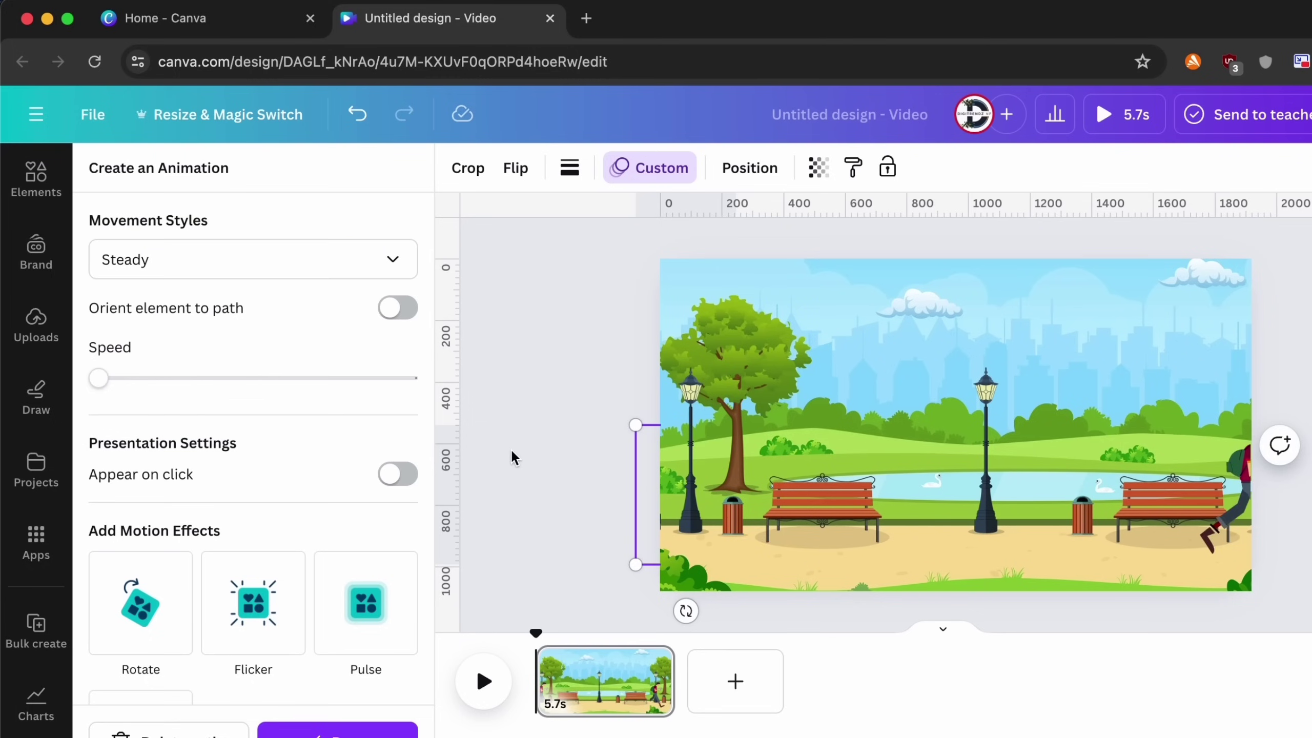
Step: Finish the animation and add a second page with the walking student on it
click(513, 459)
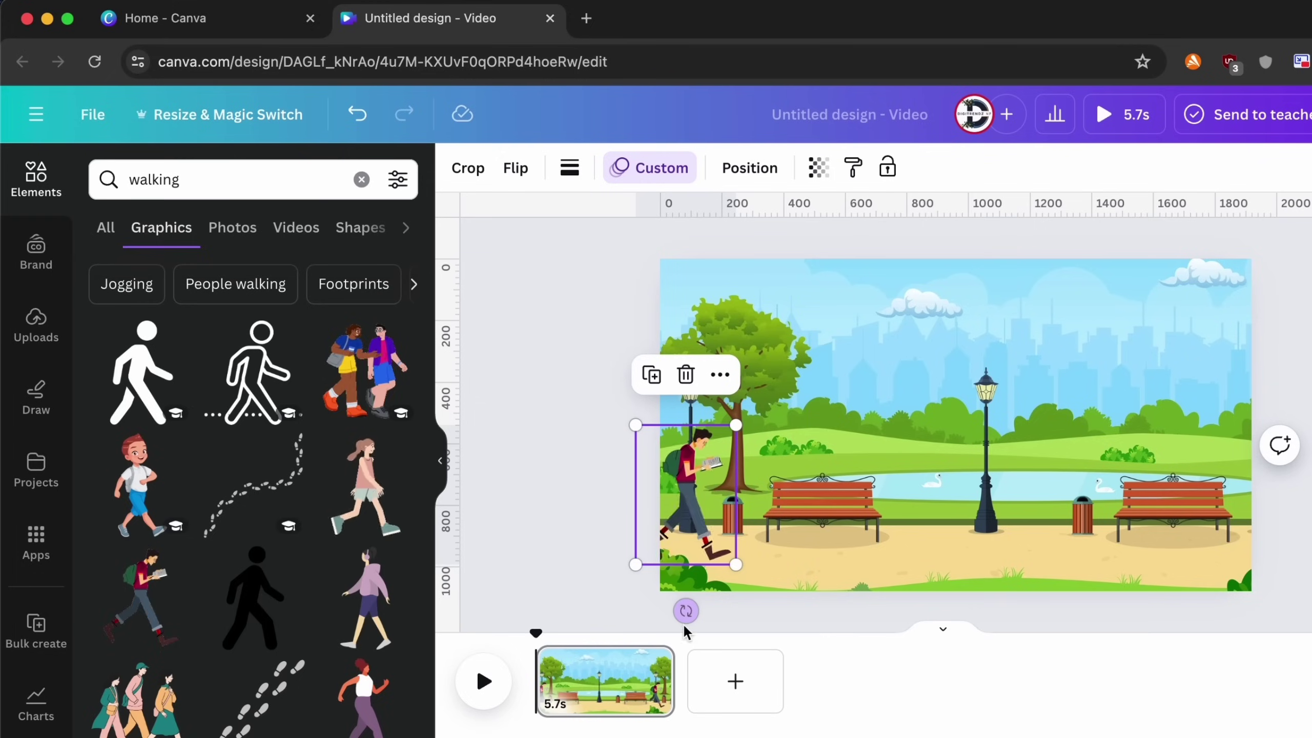
click(735, 681)
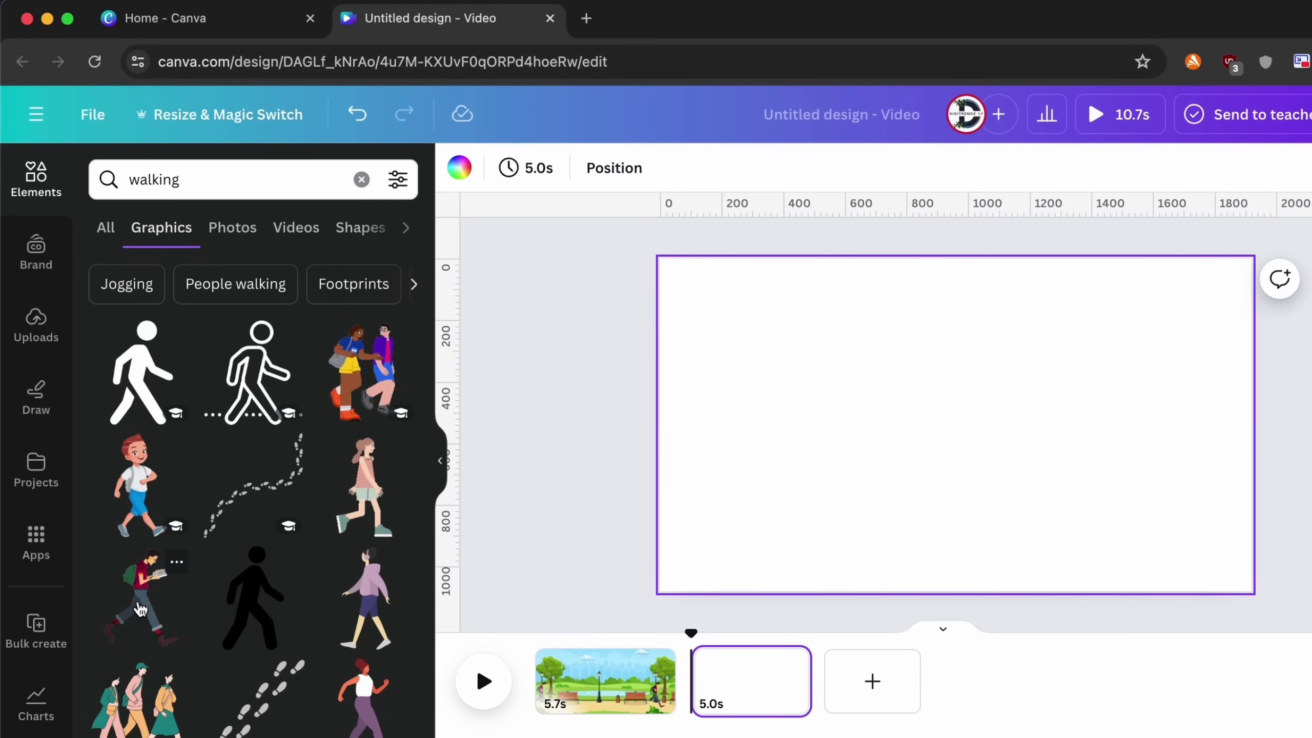
click(352, 385)
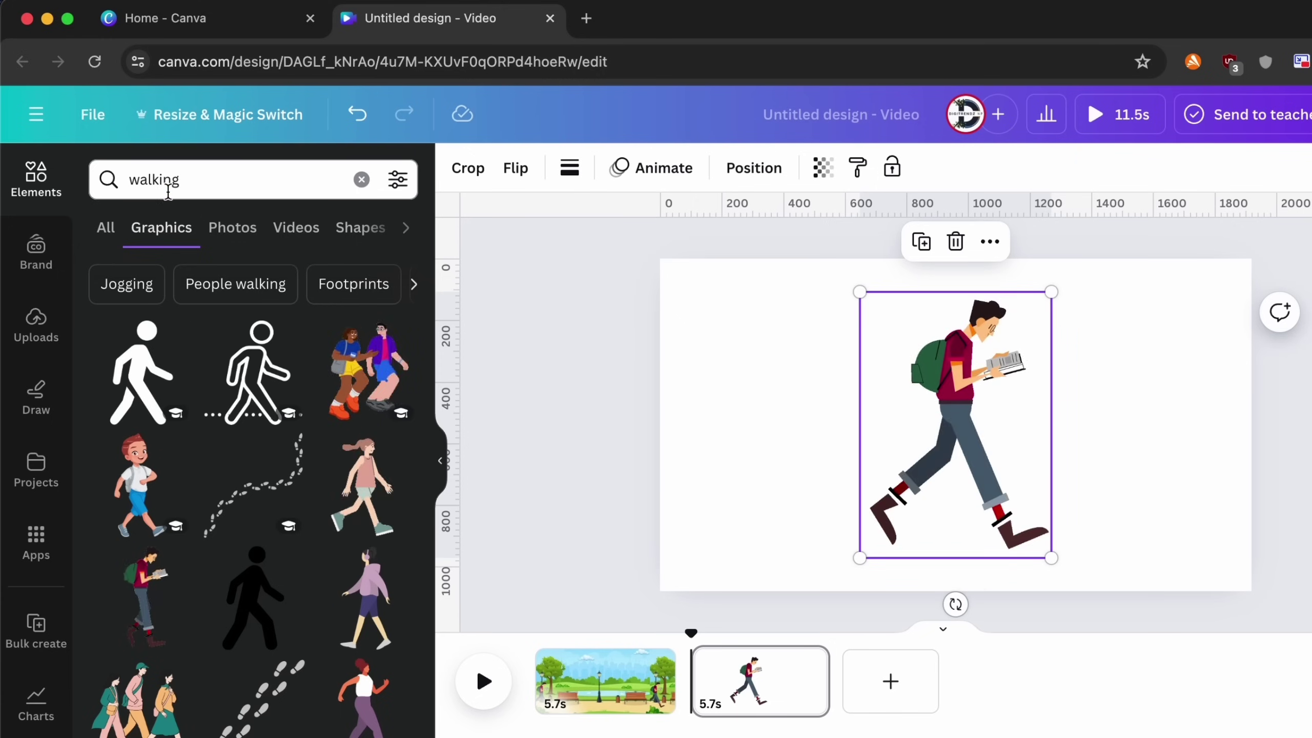
Step: Add the city street scene from a 'city' search and send it behind the student
triple_click(154, 180)
text(city)
key(Return)
click(365, 386)
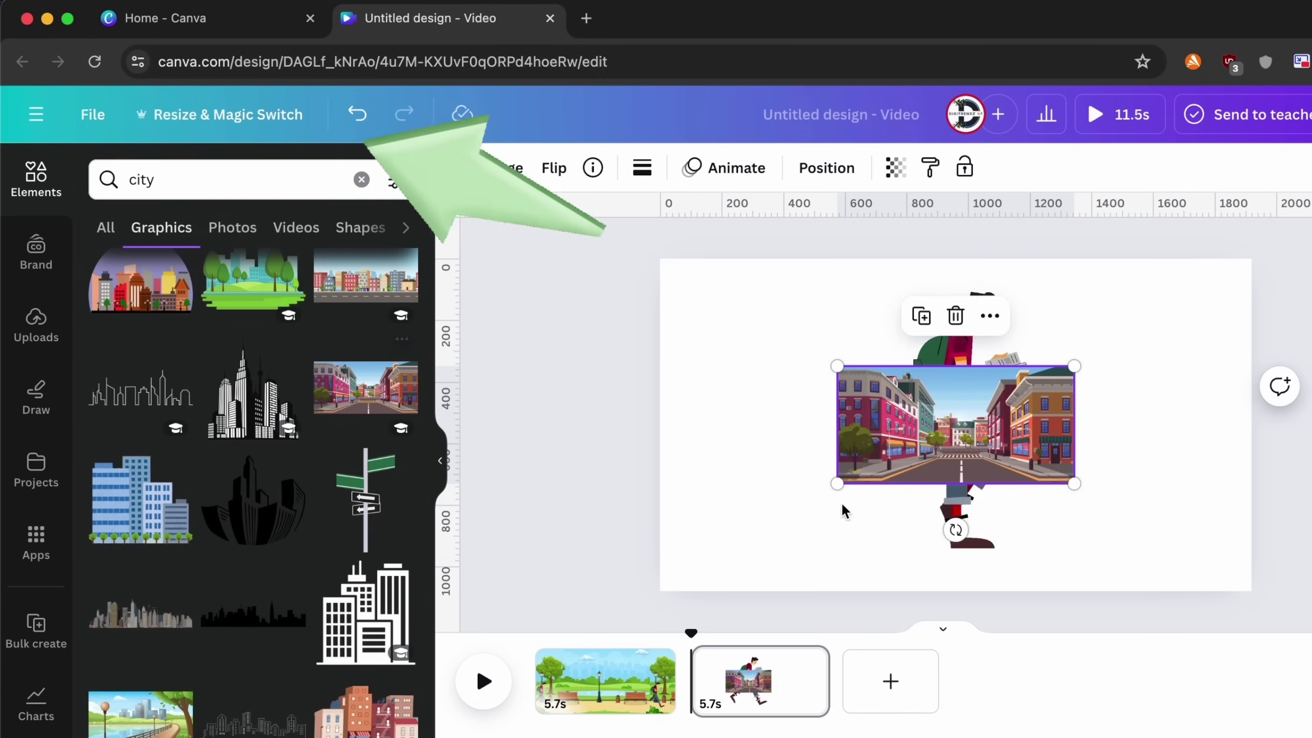
drag(979, 415, 838, 410)
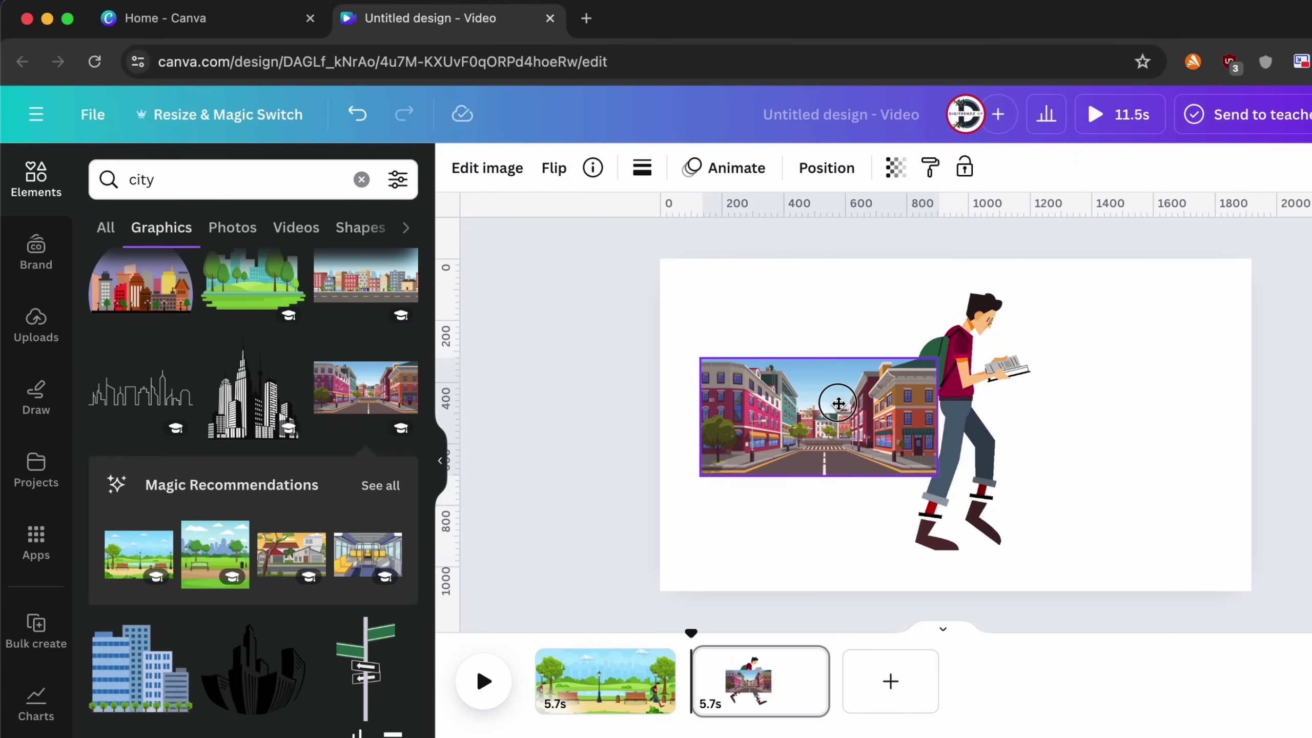
right_click(839, 410)
mouse_move(903, 484)
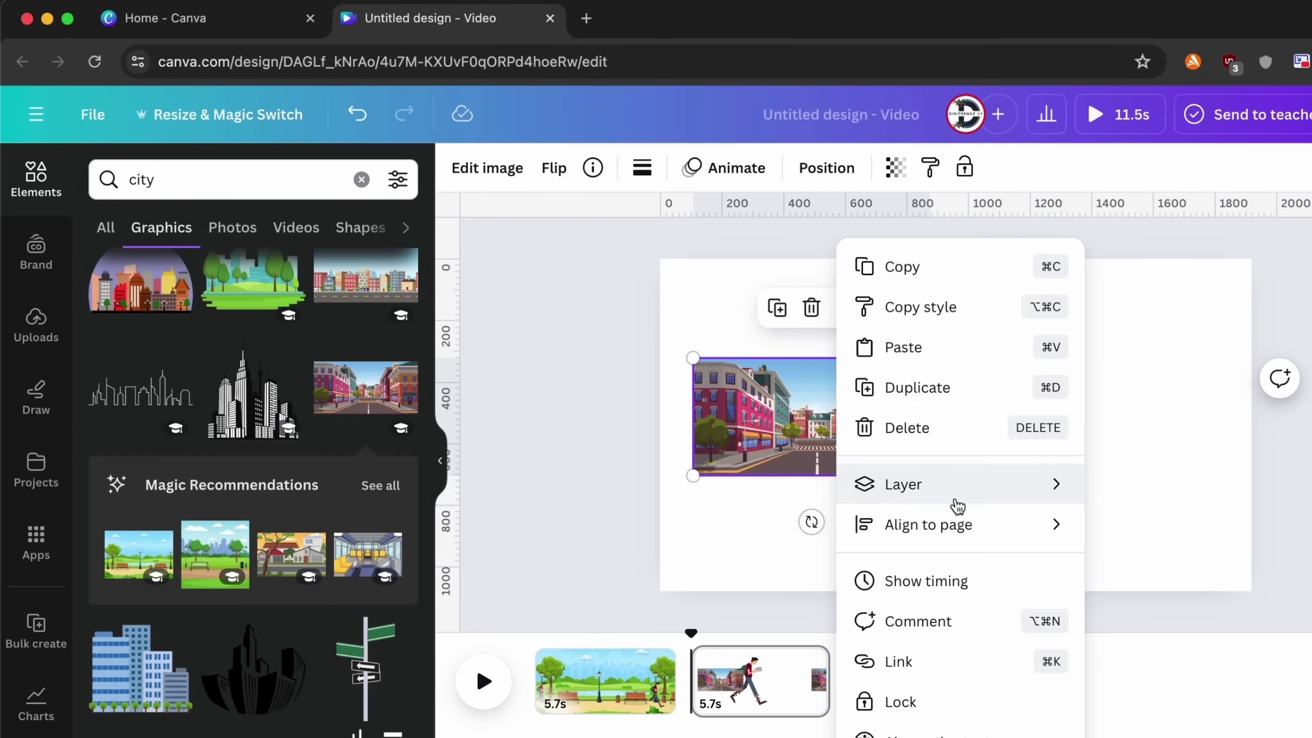
click(1158, 569)
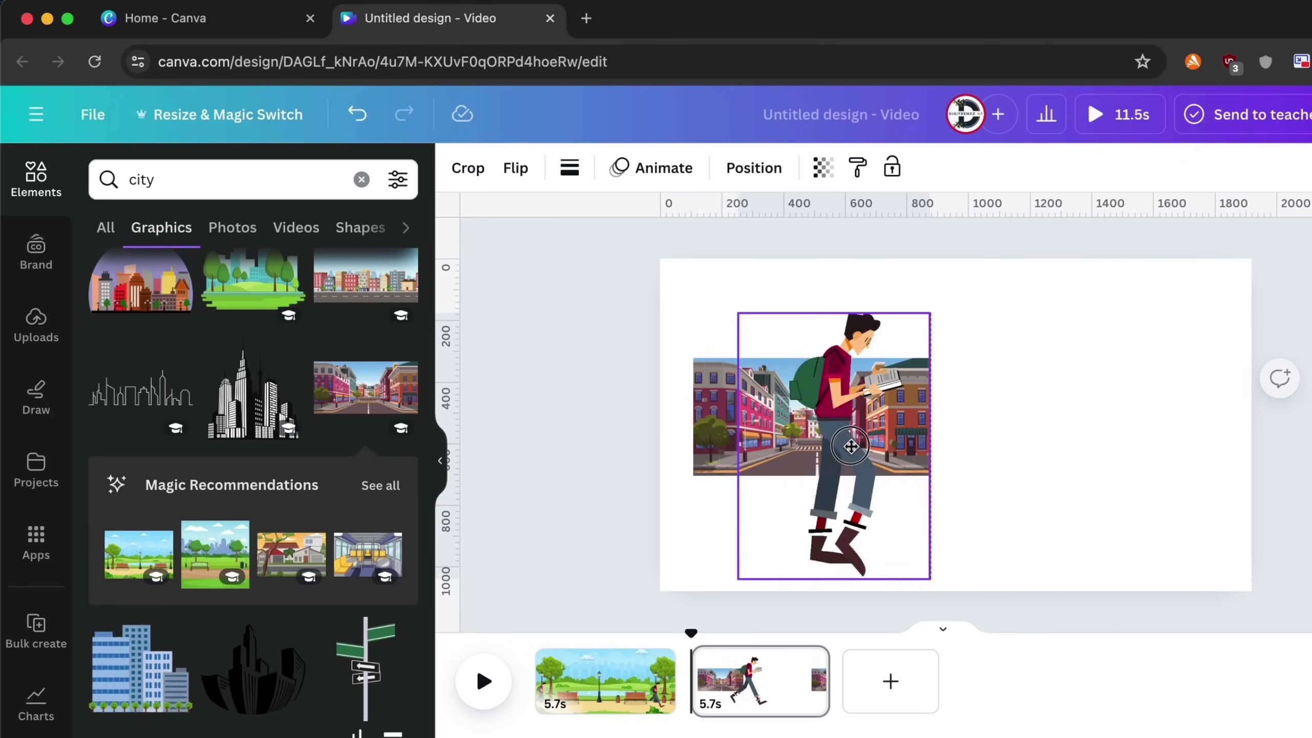
Step: Shrink the student, stretch the city graphic over page 2, and set the student on the sidewalk
click(999, 430)
mouse_move(953, 325)
mouse_down()
mouse_move(1030, 482)
mouse_move(833, 518)
mouse_up()
scroll(841, 462, down, 3)
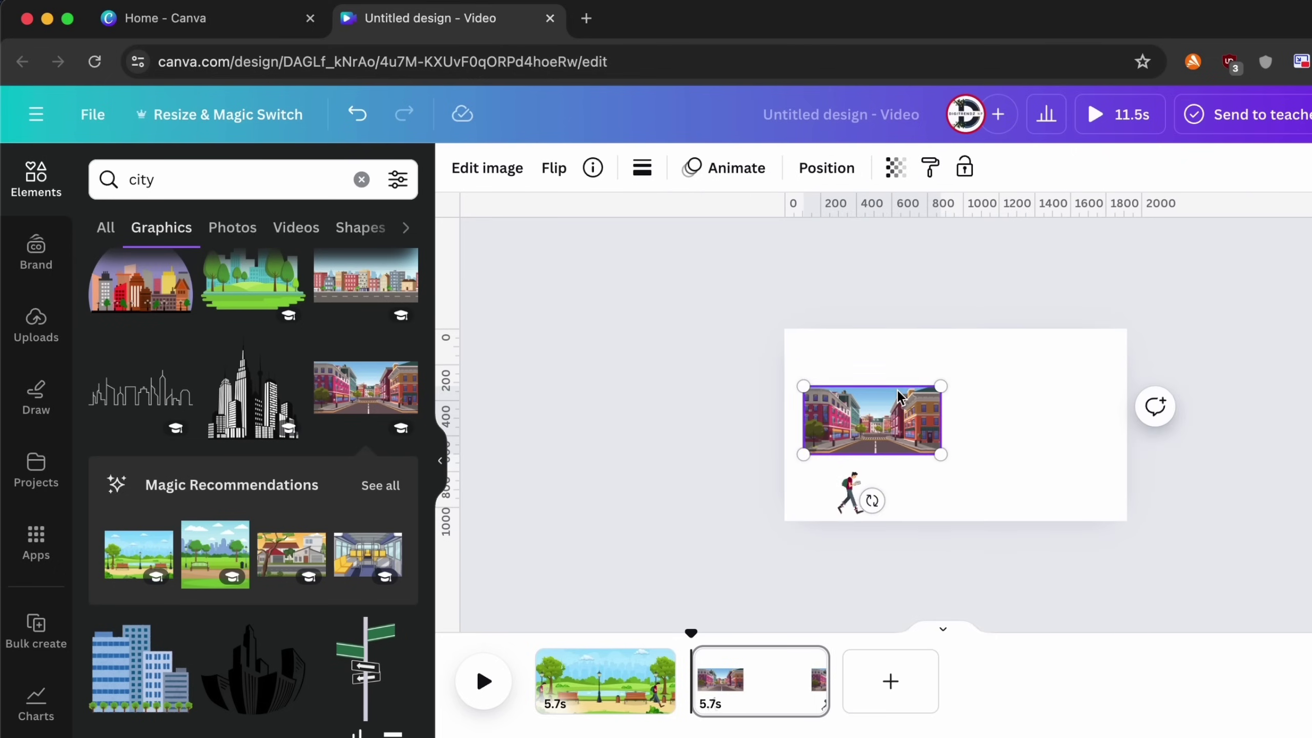
click(883, 420)
drag(941, 449, 1190, 570)
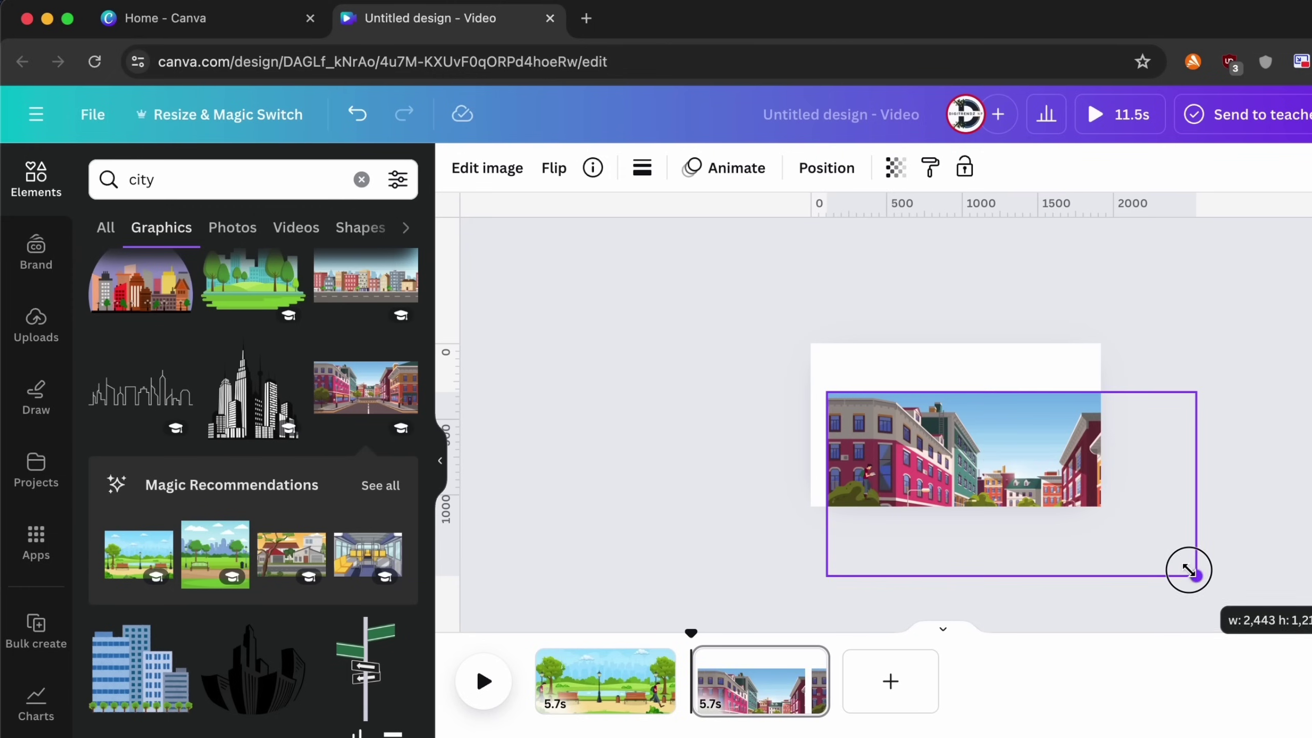
drag(1010, 451, 967, 370)
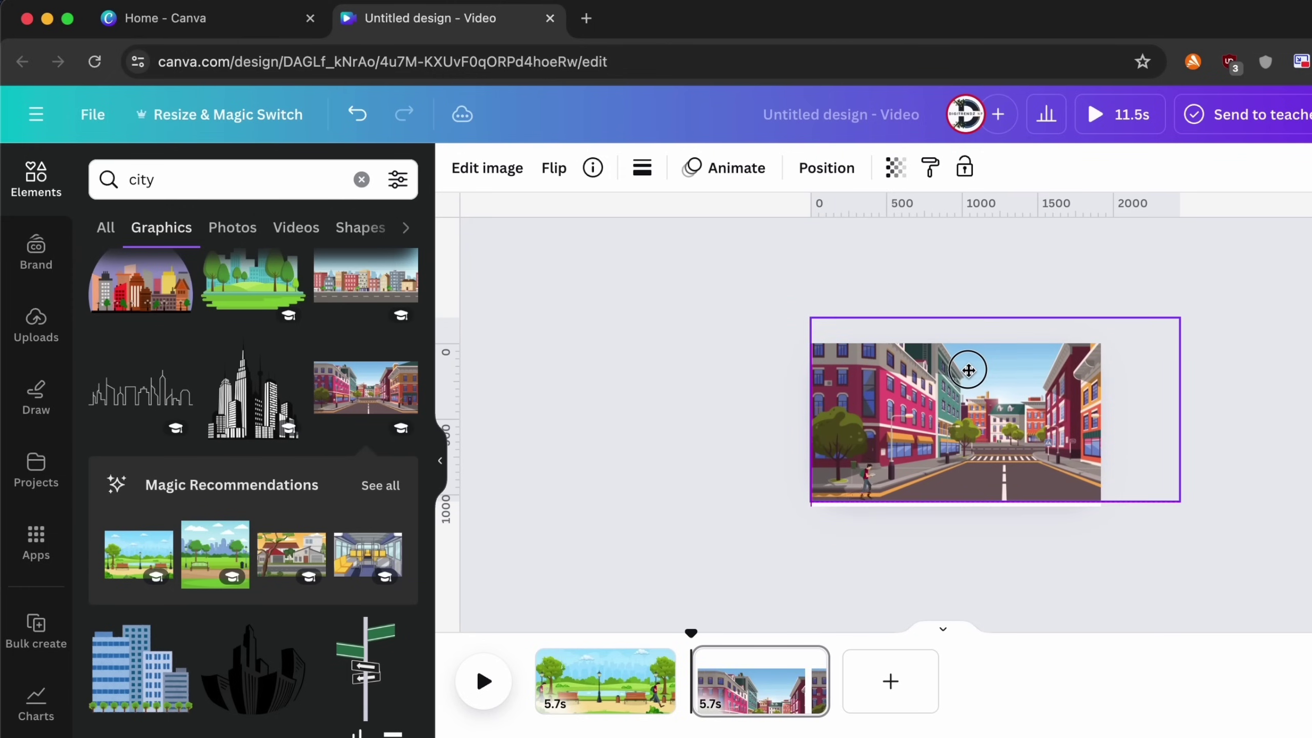
scroll(968, 371, down, 2)
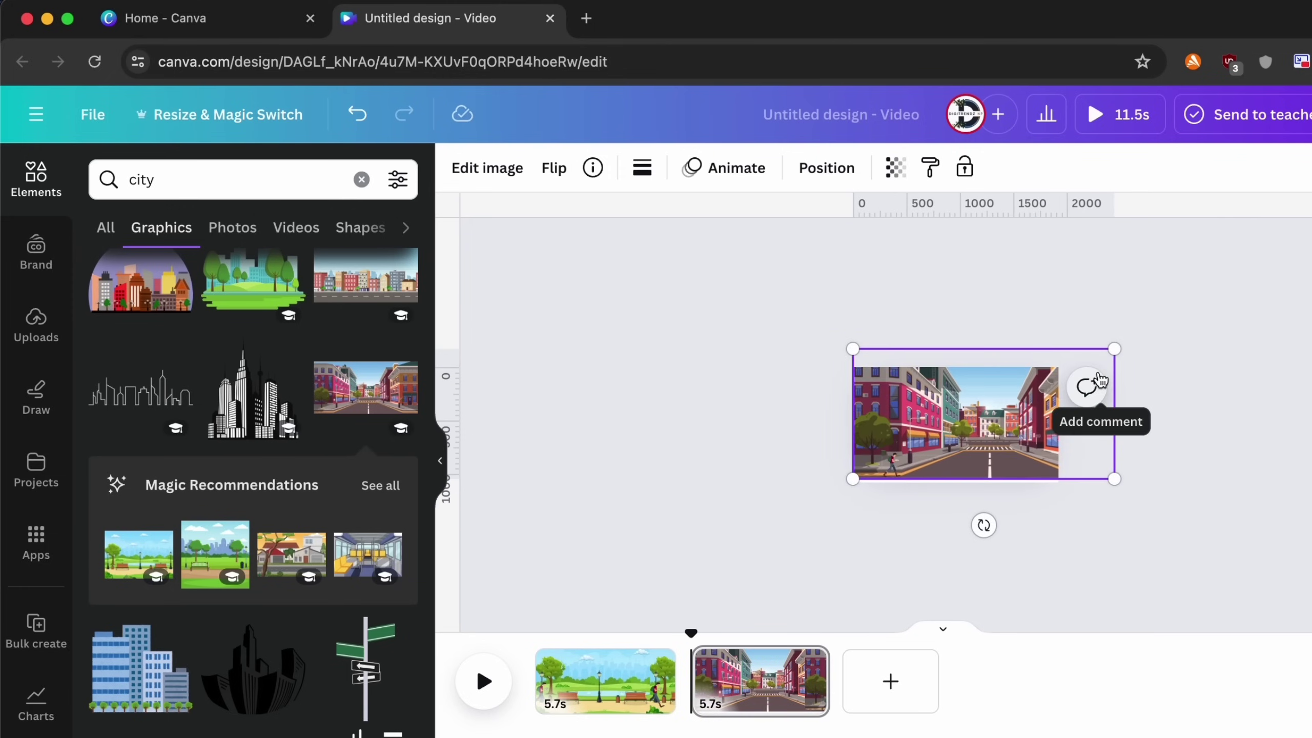
drag(1115, 348, 1277, 269)
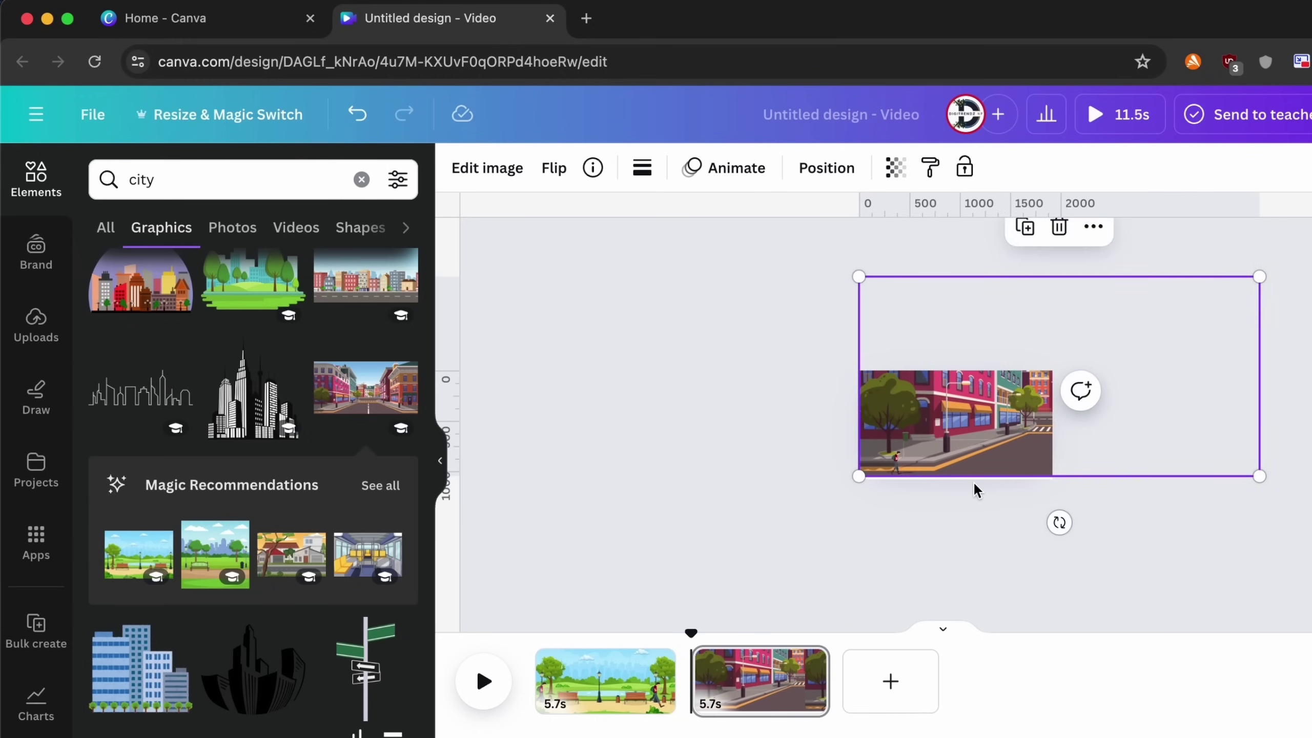
scroll(975, 490, up, 3)
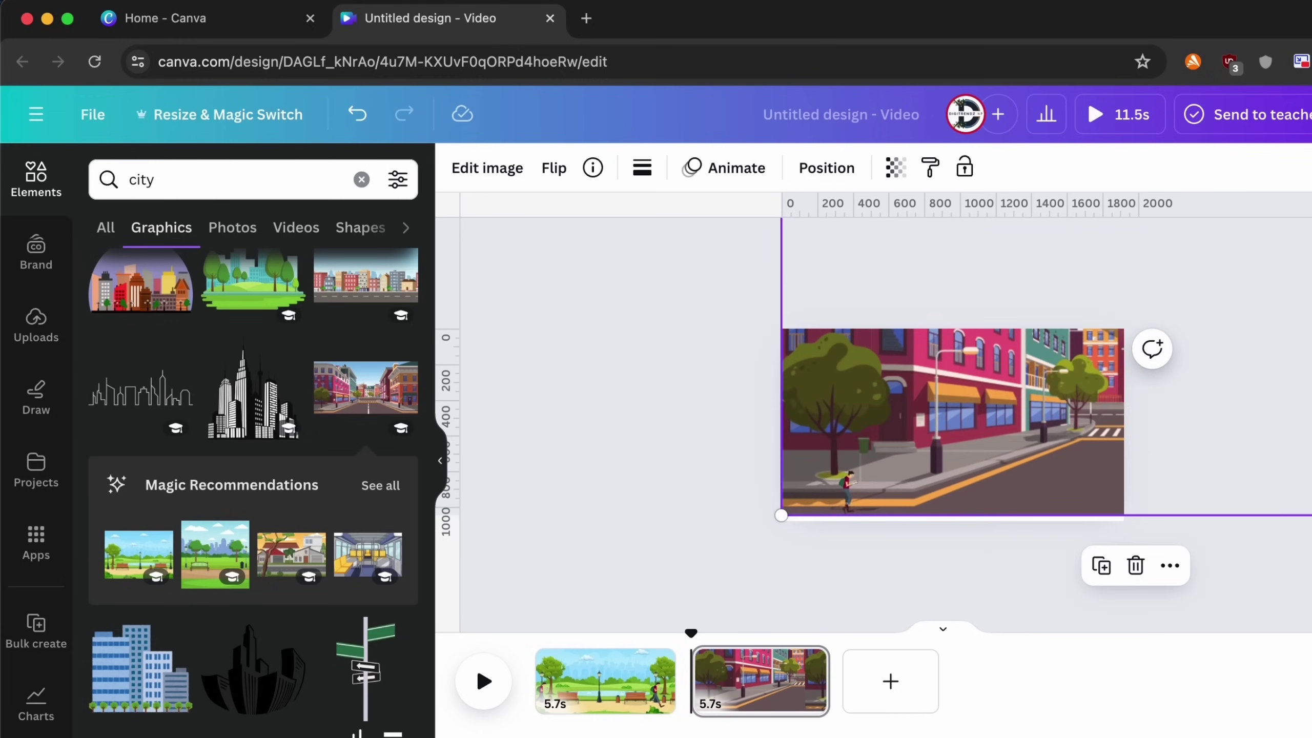
scroll(923, 462, up, 3)
drag(756, 557, 783, 433)
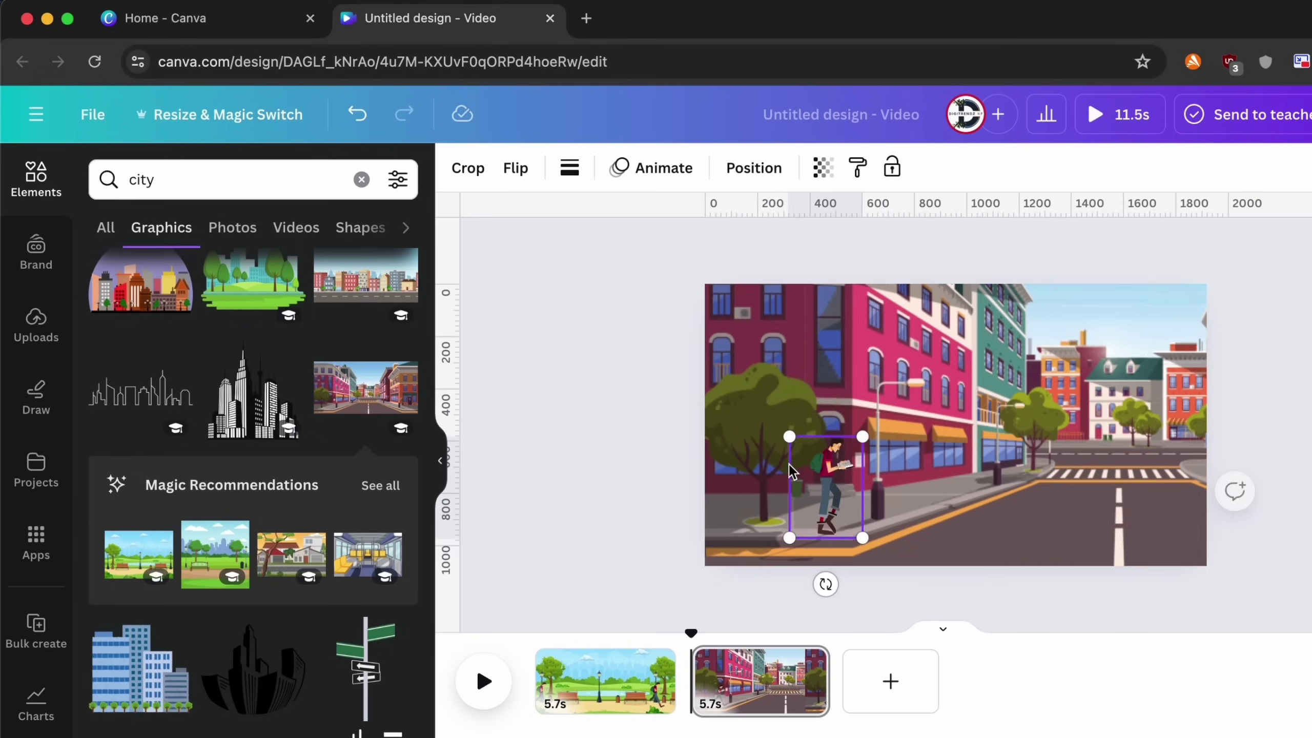
scroll(923, 441, down, 3)
click(948, 379)
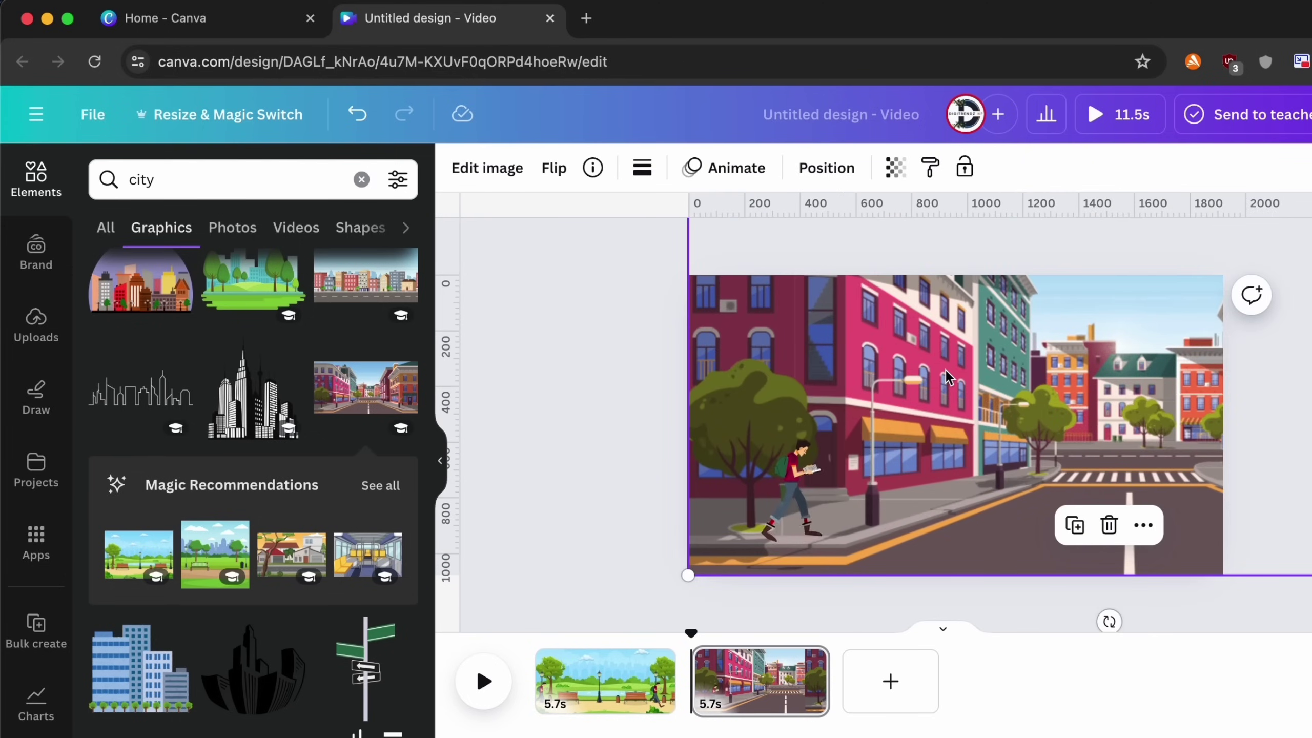
Step: Record a Steady custom path sliding the street image left, then add blank page 3
click(736, 168)
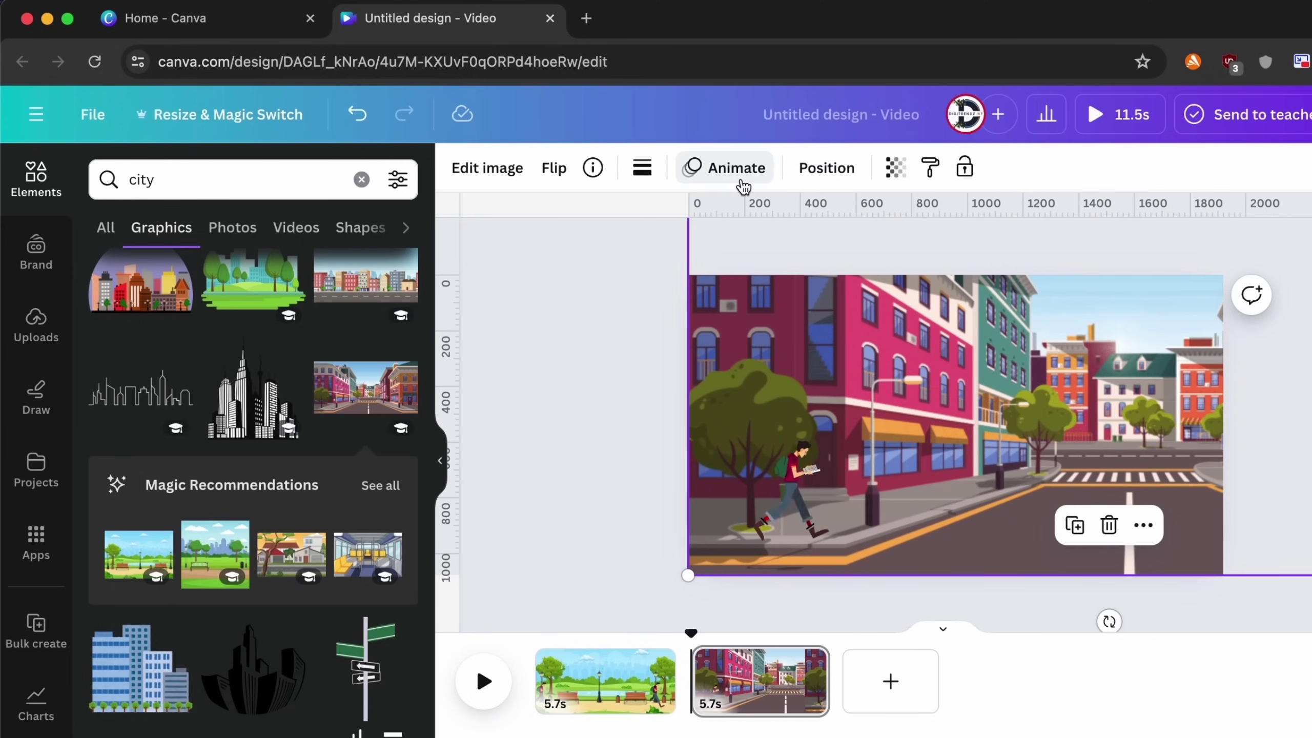
click(326, 369)
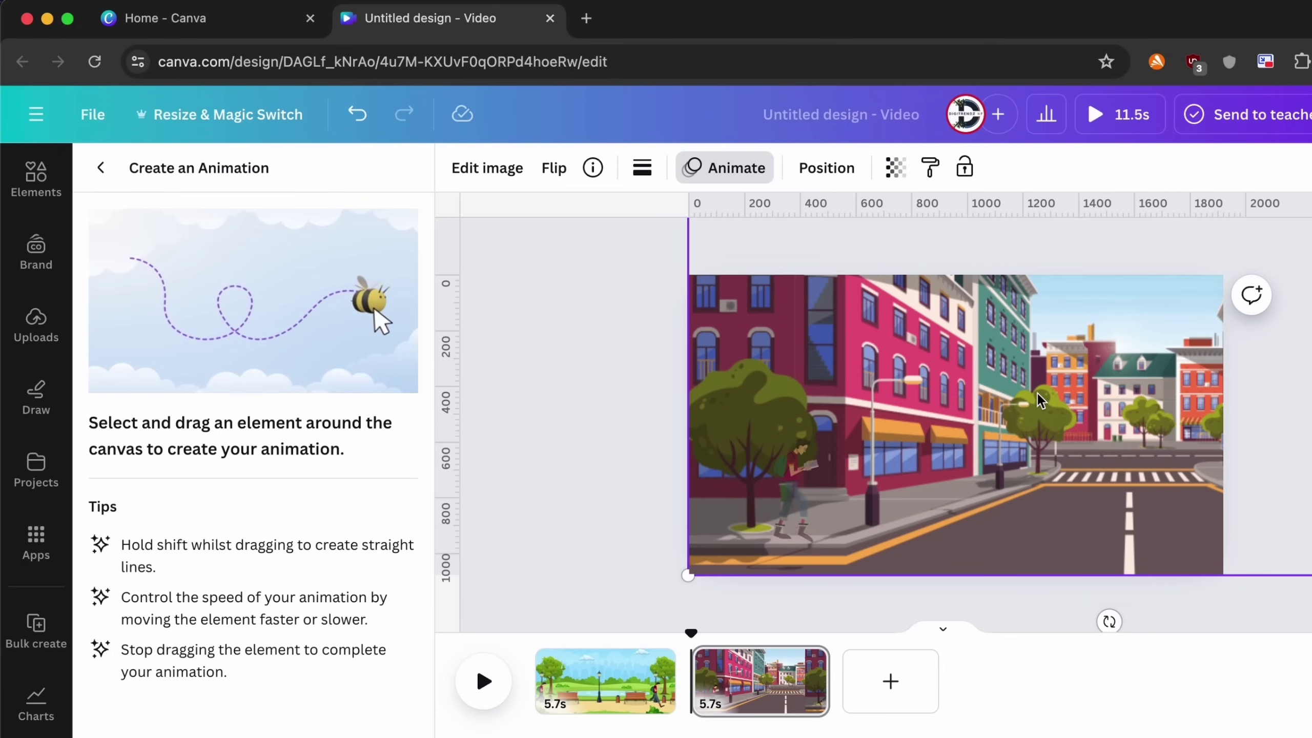
mouse_move(1039, 398)
mouse_down()
mouse_move(803, 438)
mouse_move(550, 430)
mouse_up()
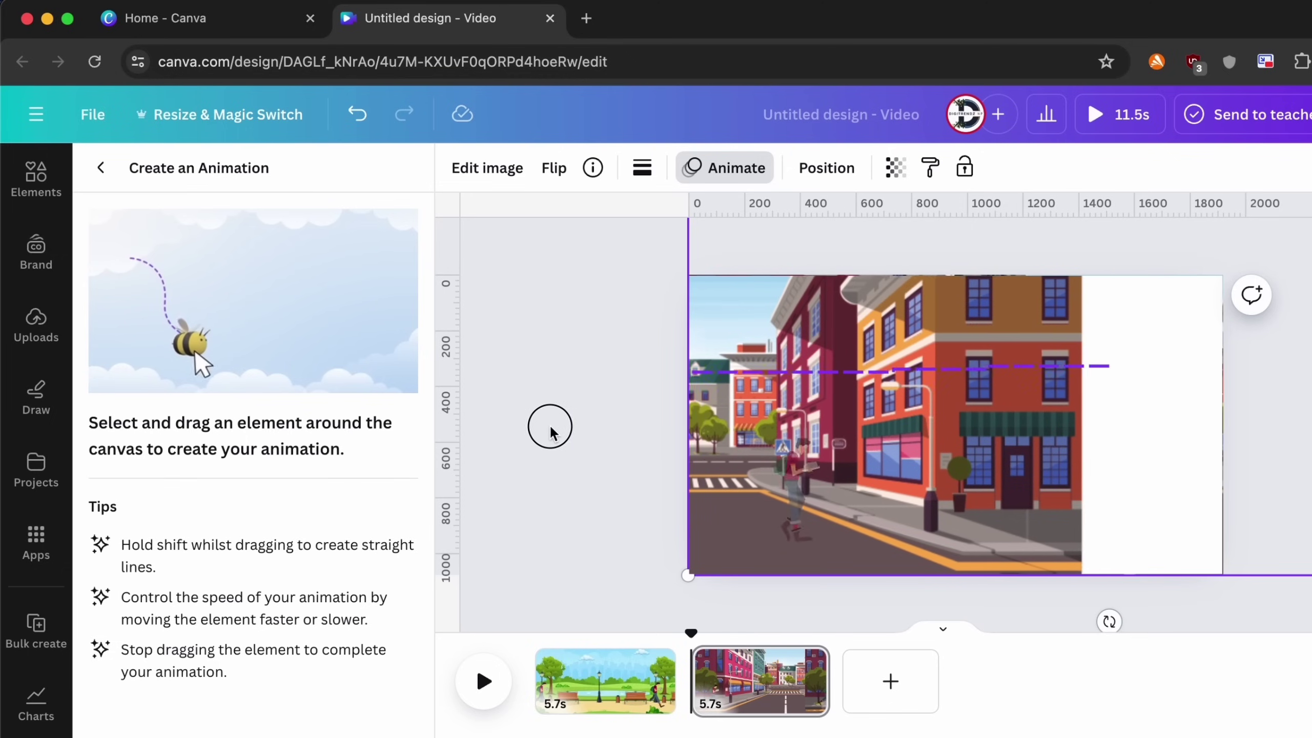
drag(551, 431, 491, 423)
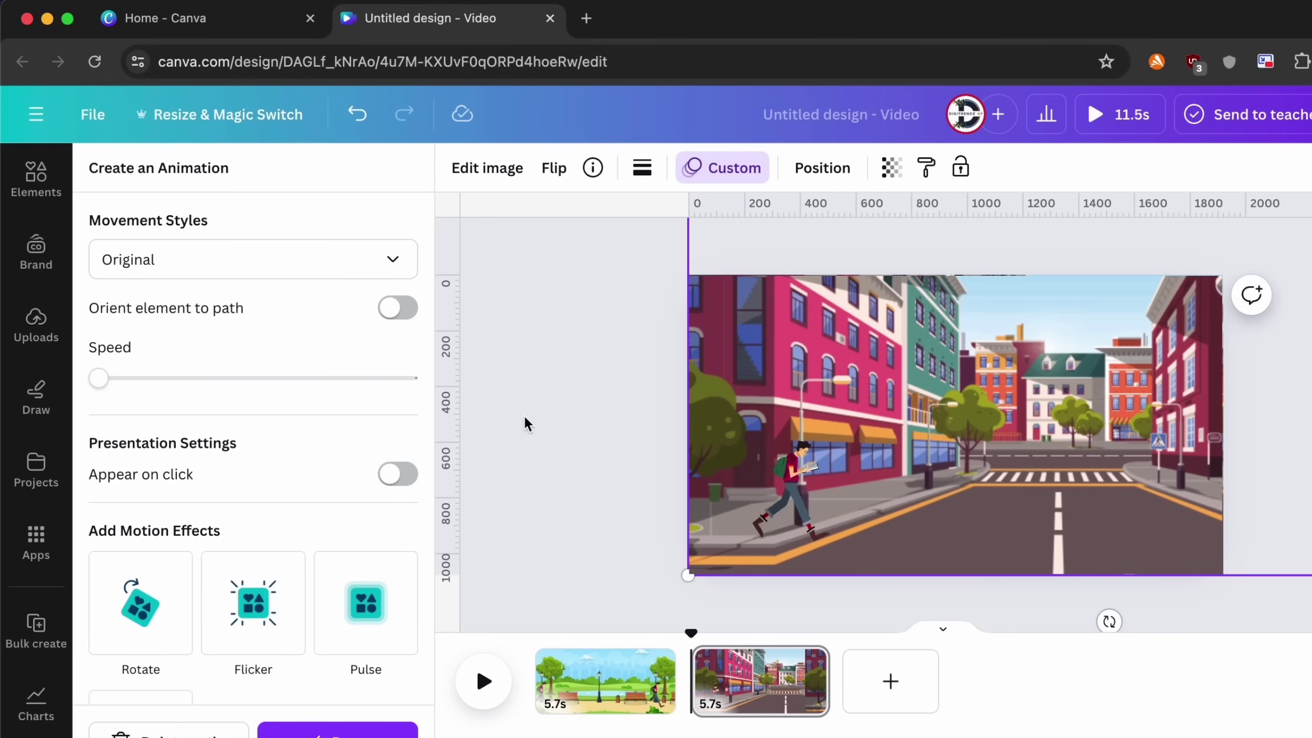
click(287, 259)
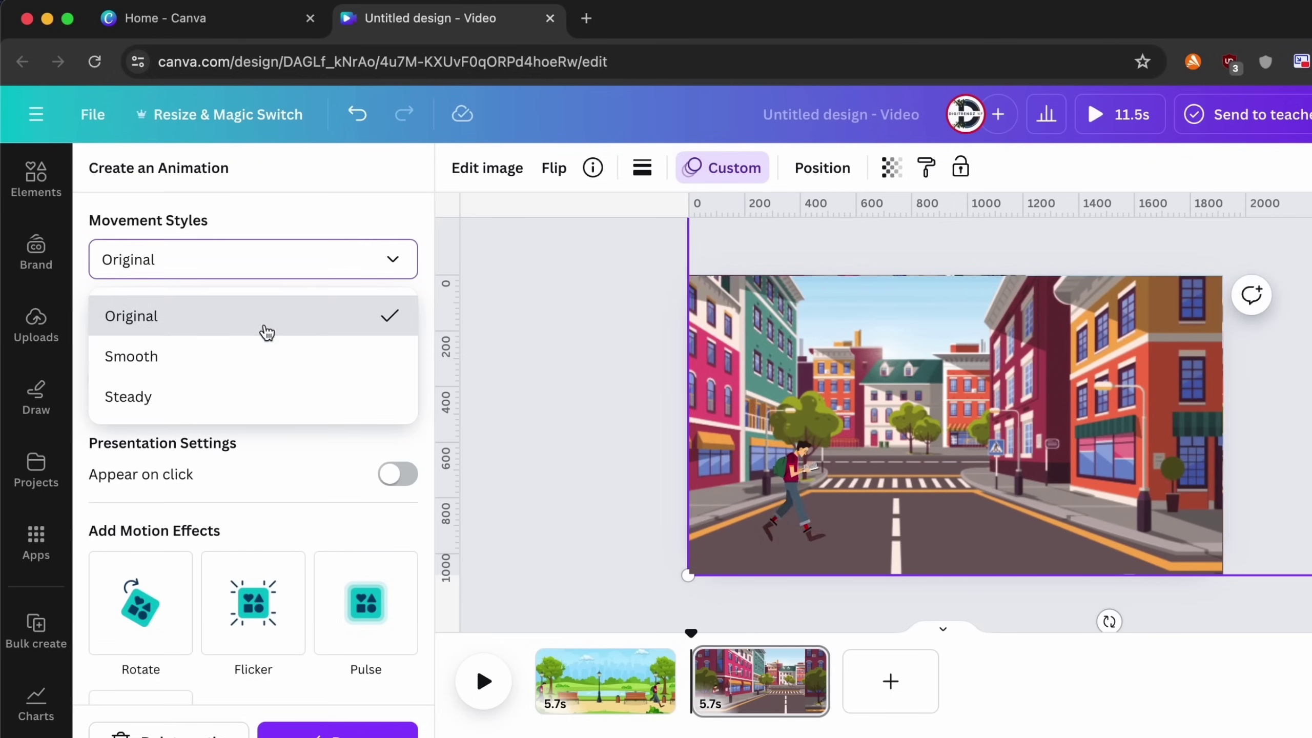
click(236, 396)
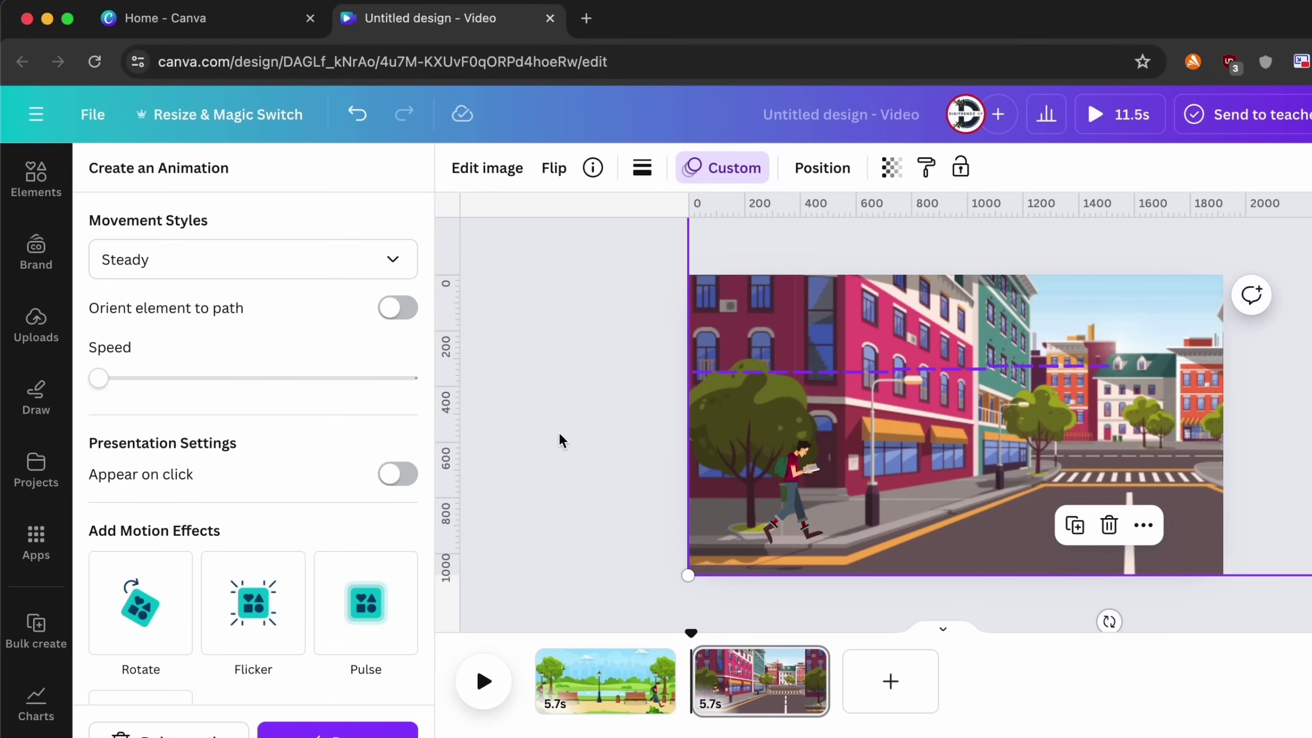
click(890, 681)
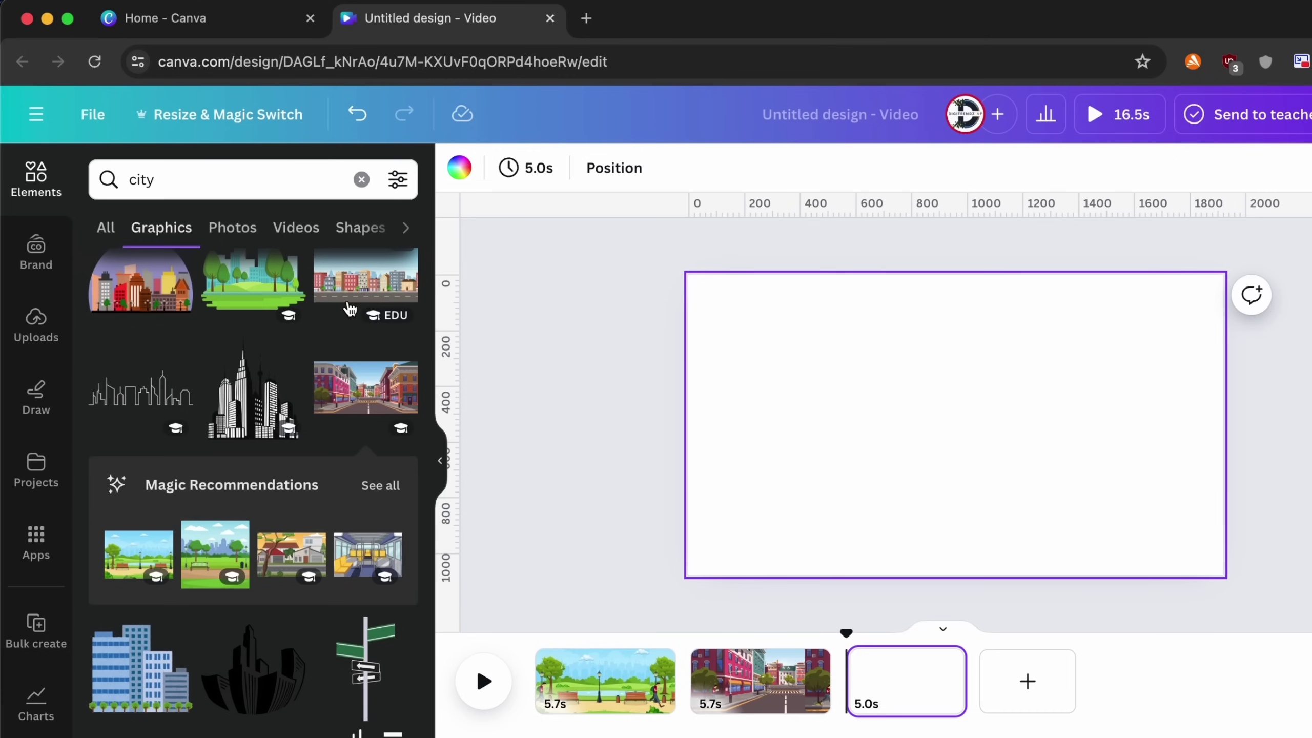
Step: Add the city buildings graphic to page 3 and enlarge it to fill the page
click(365, 282)
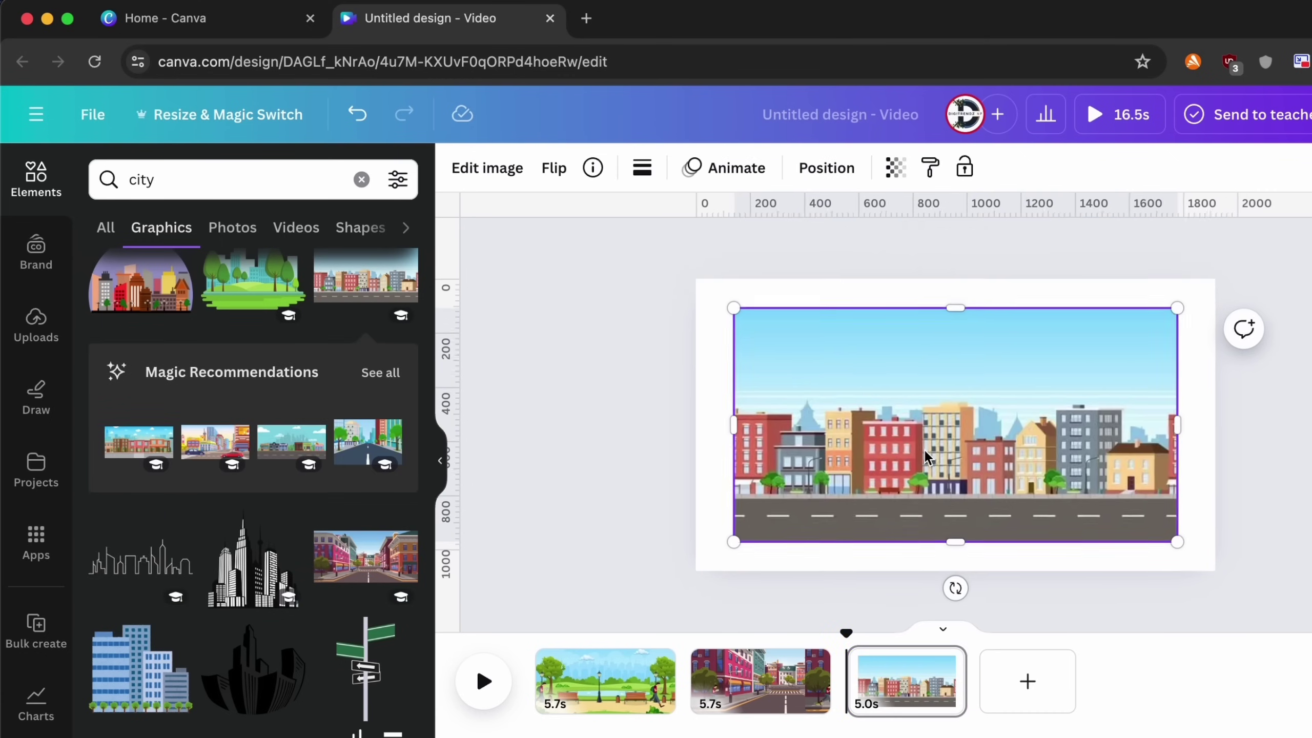
drag(922, 458, 892, 431)
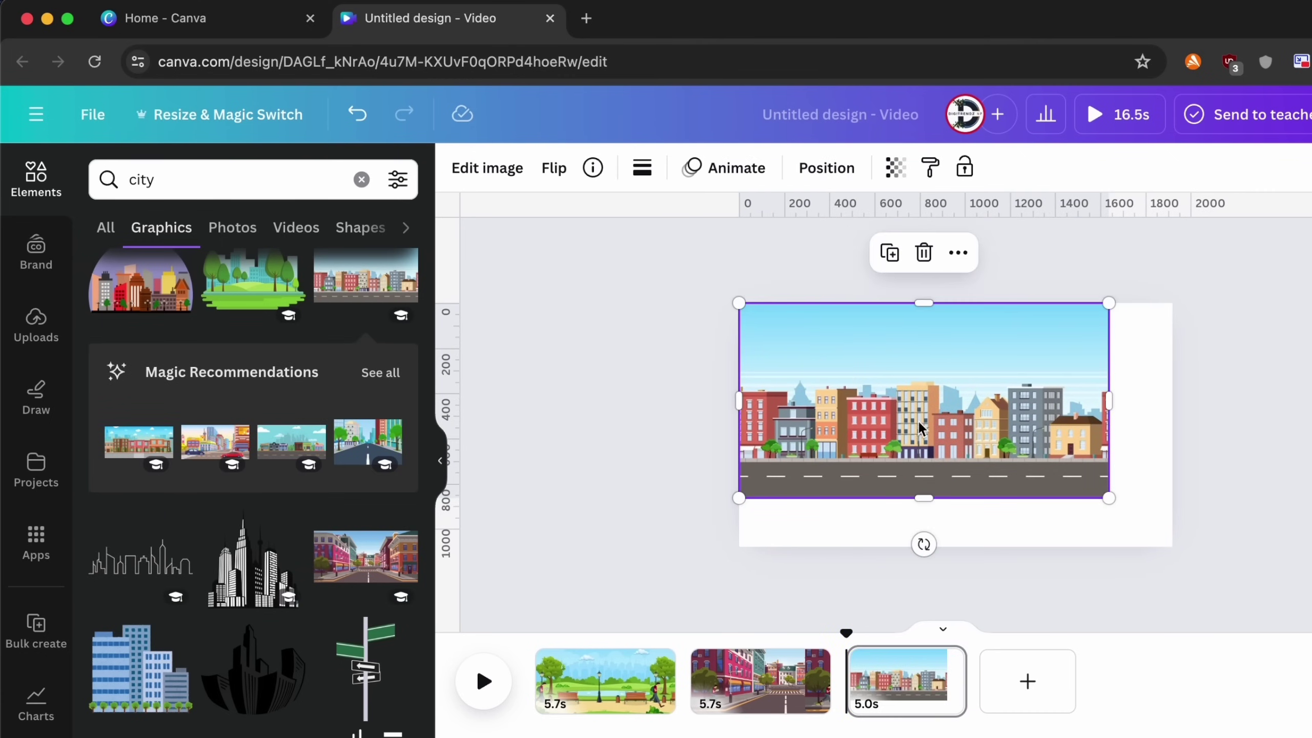
drag(1104, 501, 1189, 568)
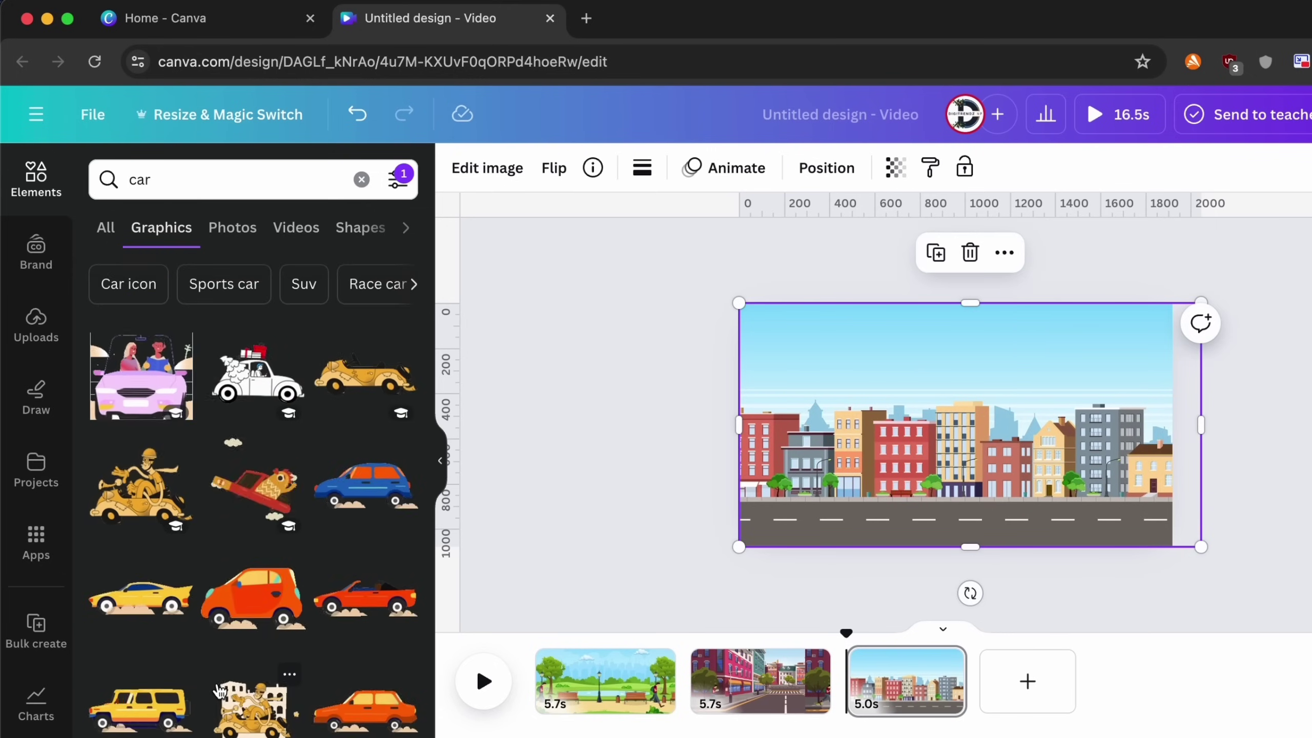
scroll(211, 584, down, 1)
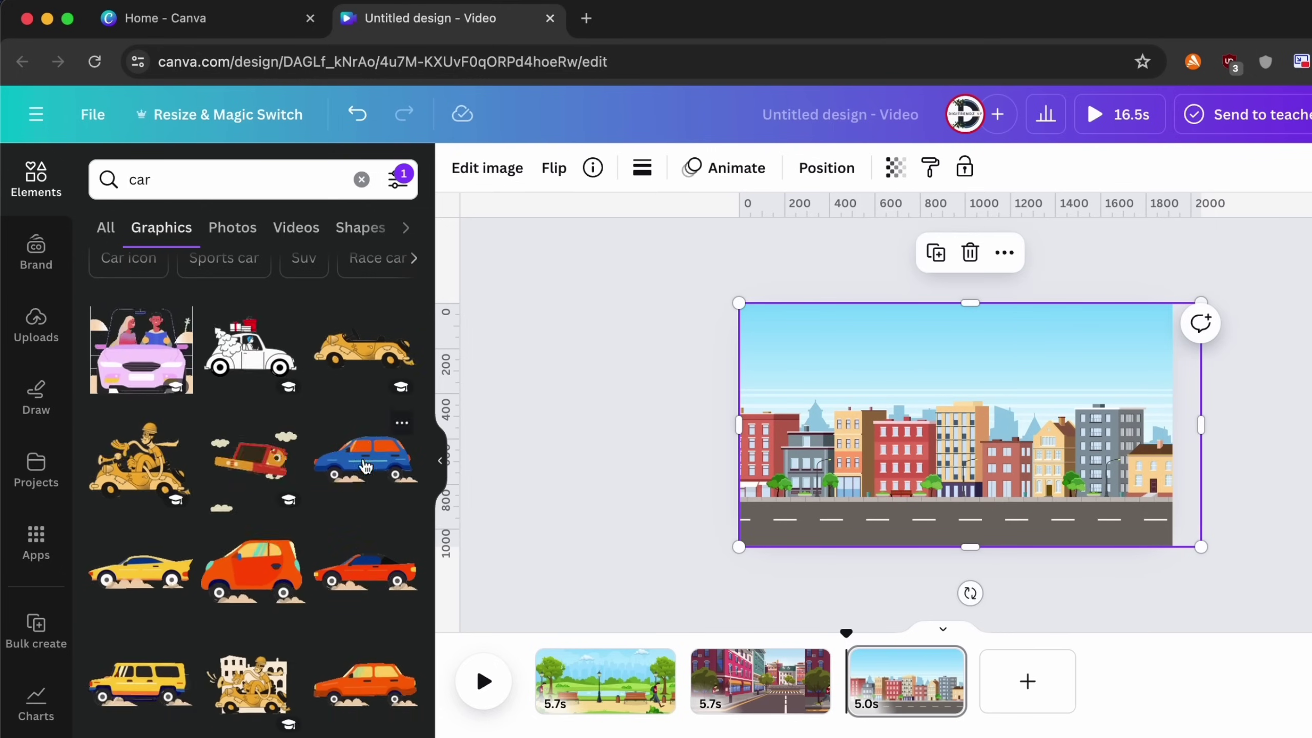
Step: Add the yellow sports car, flip it horizontally, shrink it and place it on the bottom-left road
click(141, 576)
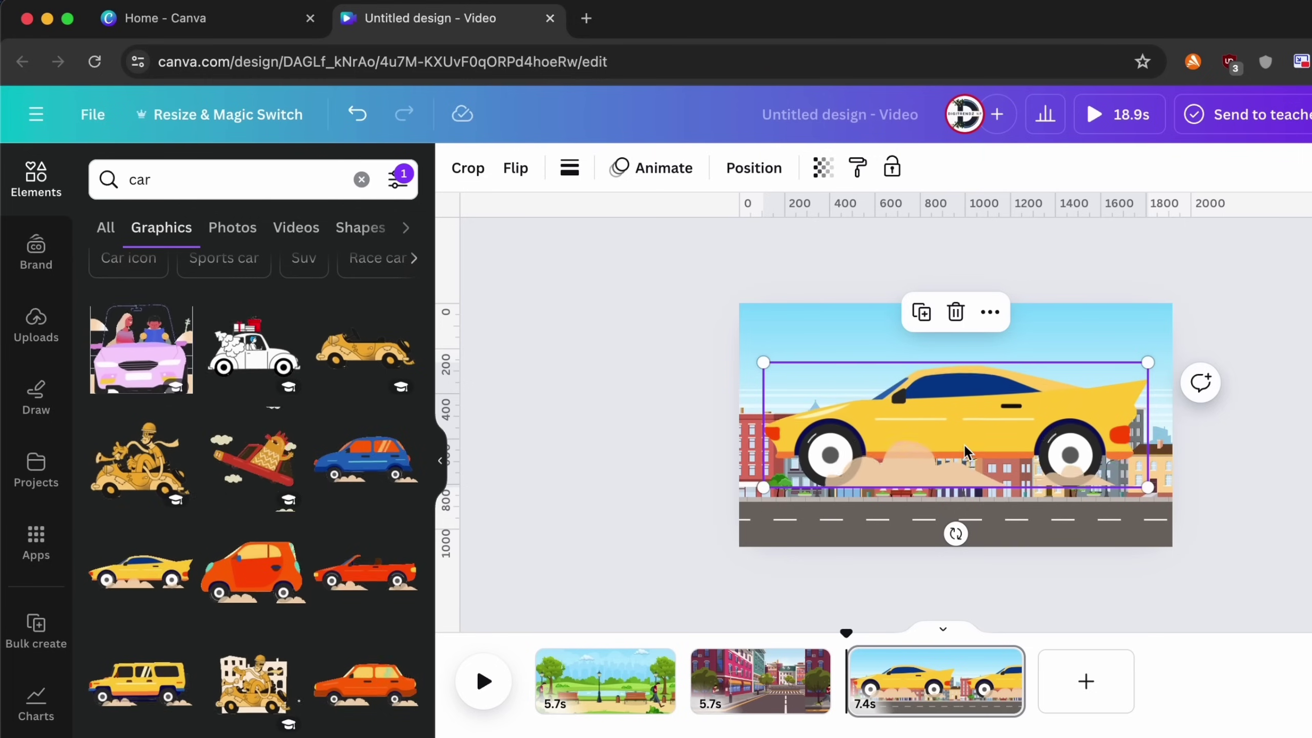
click(515, 168)
click(582, 221)
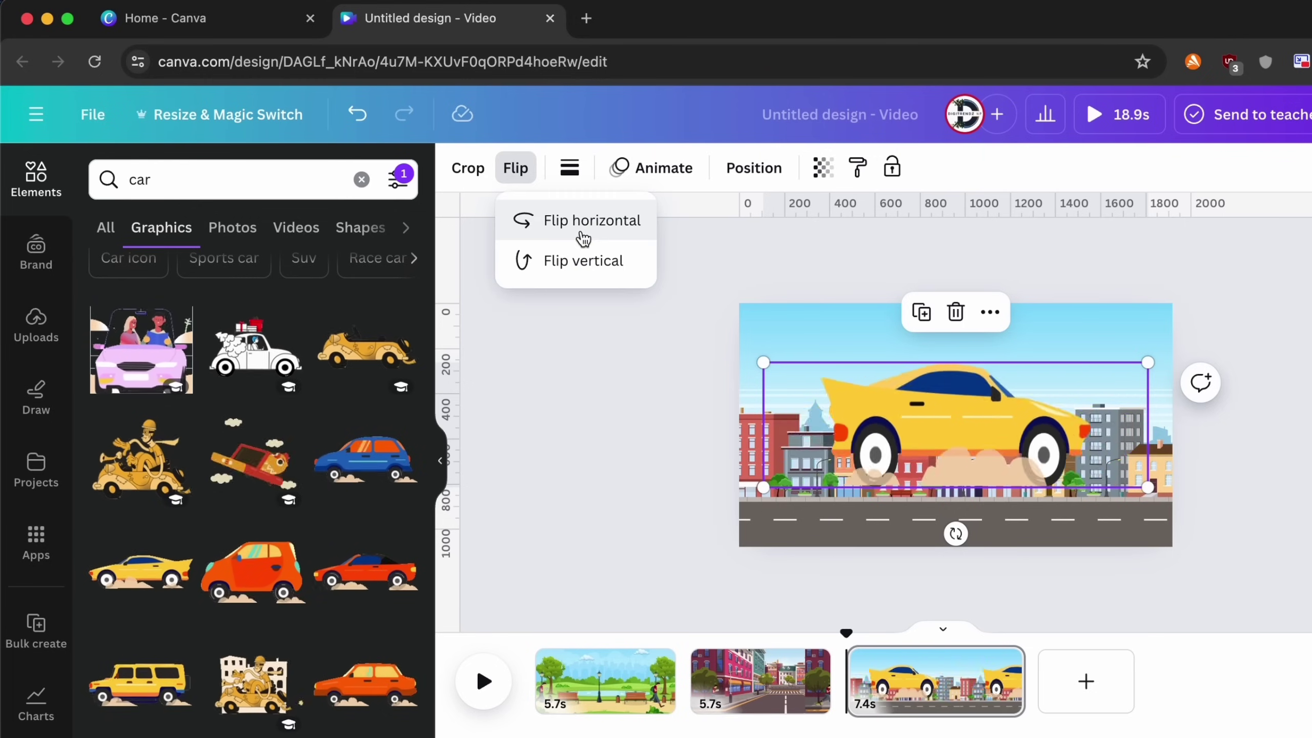
drag(1148, 361, 906, 441)
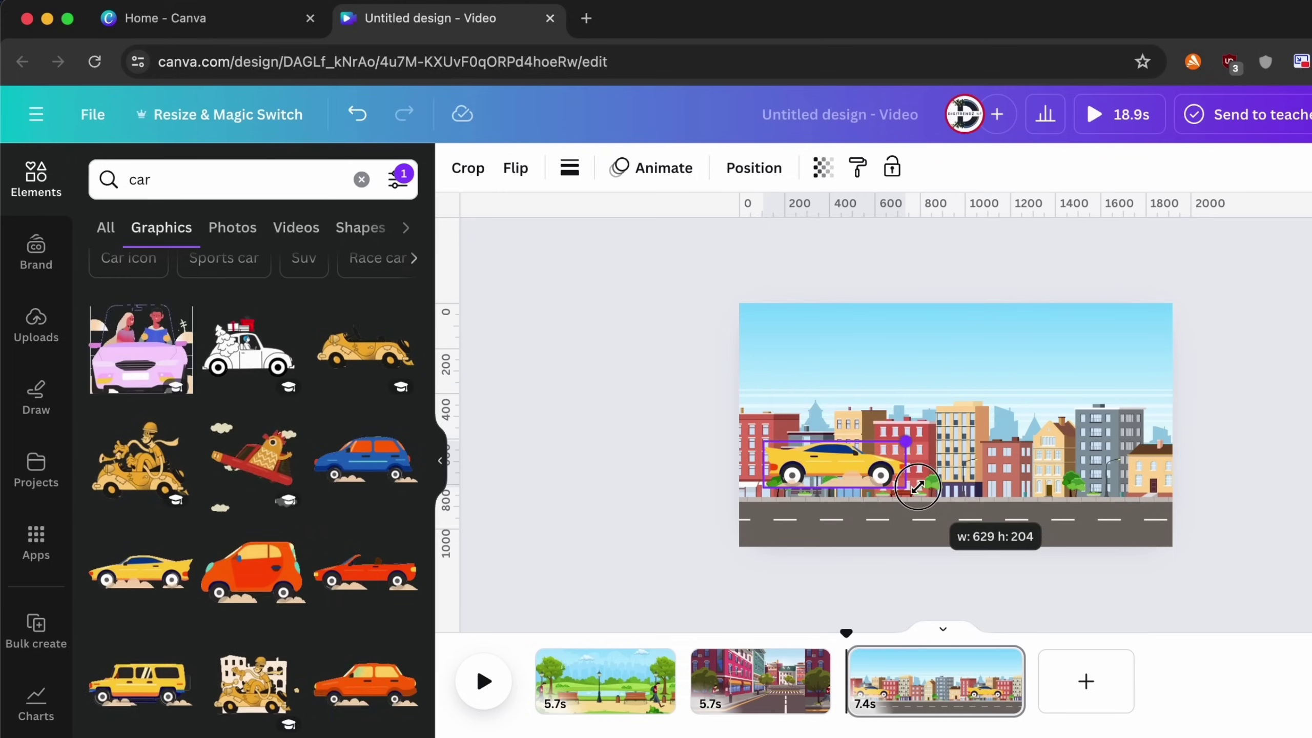
drag(835, 472, 789, 507)
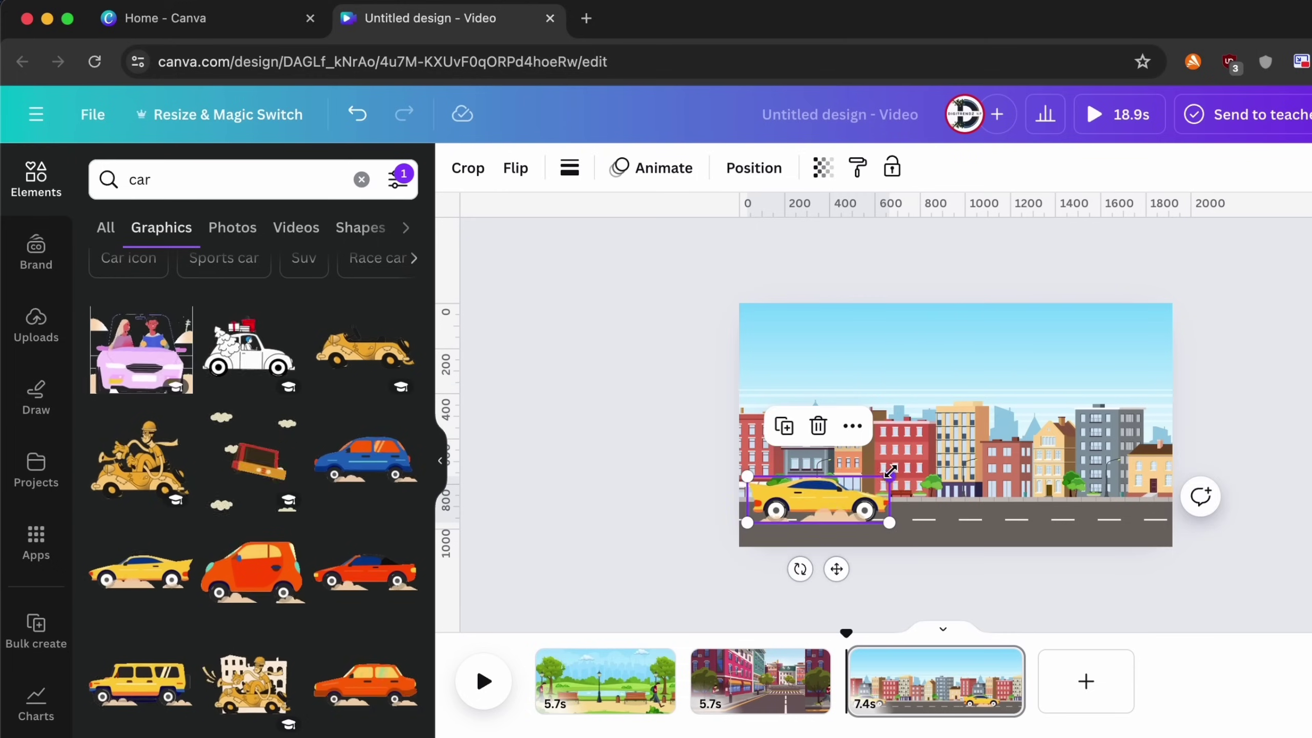
click(974, 370)
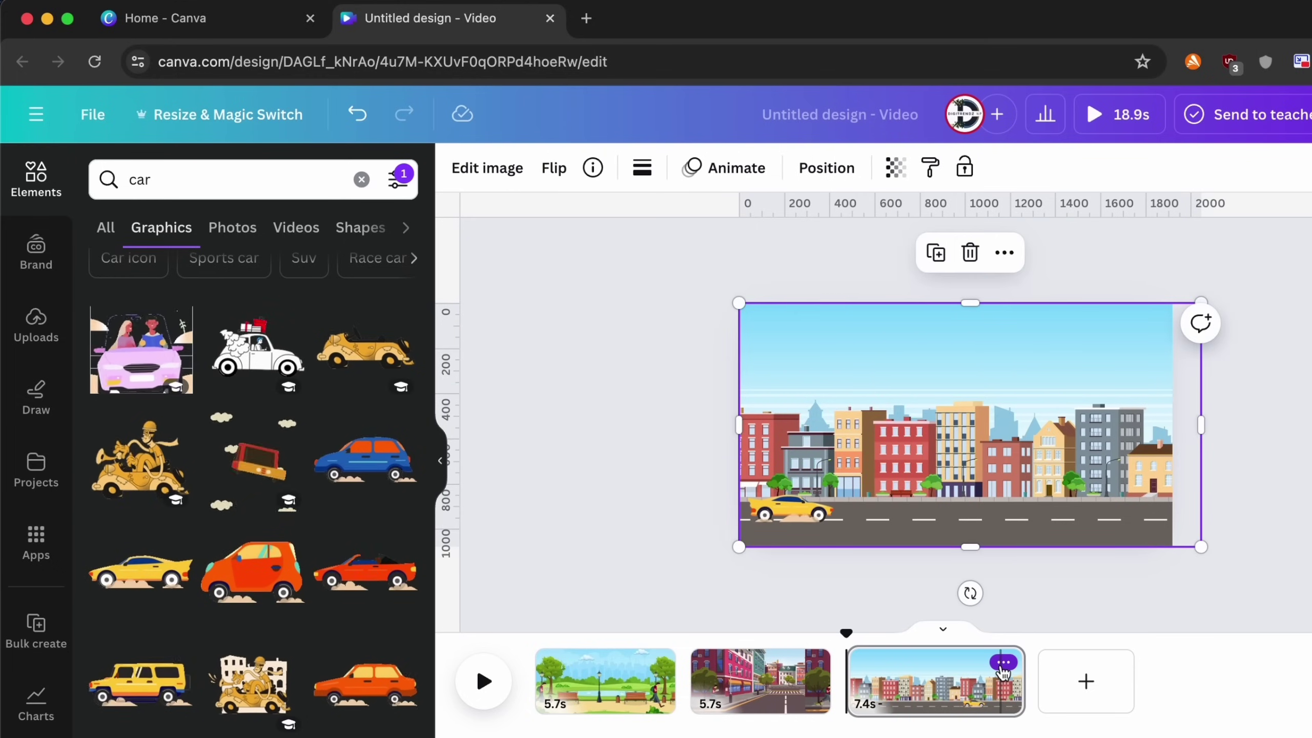
Step: Duplicate page 3 into a fourth page and go to it
click(1003, 664)
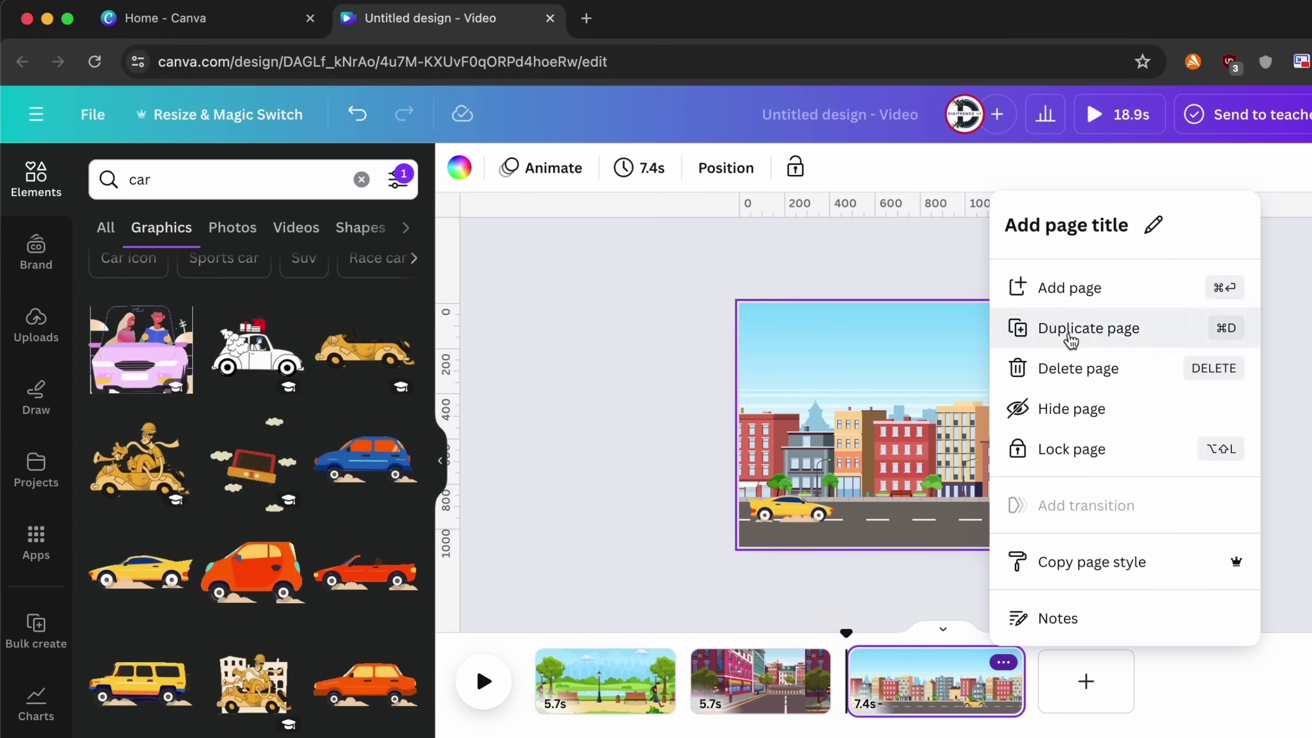
click(1084, 328)
click(1098, 676)
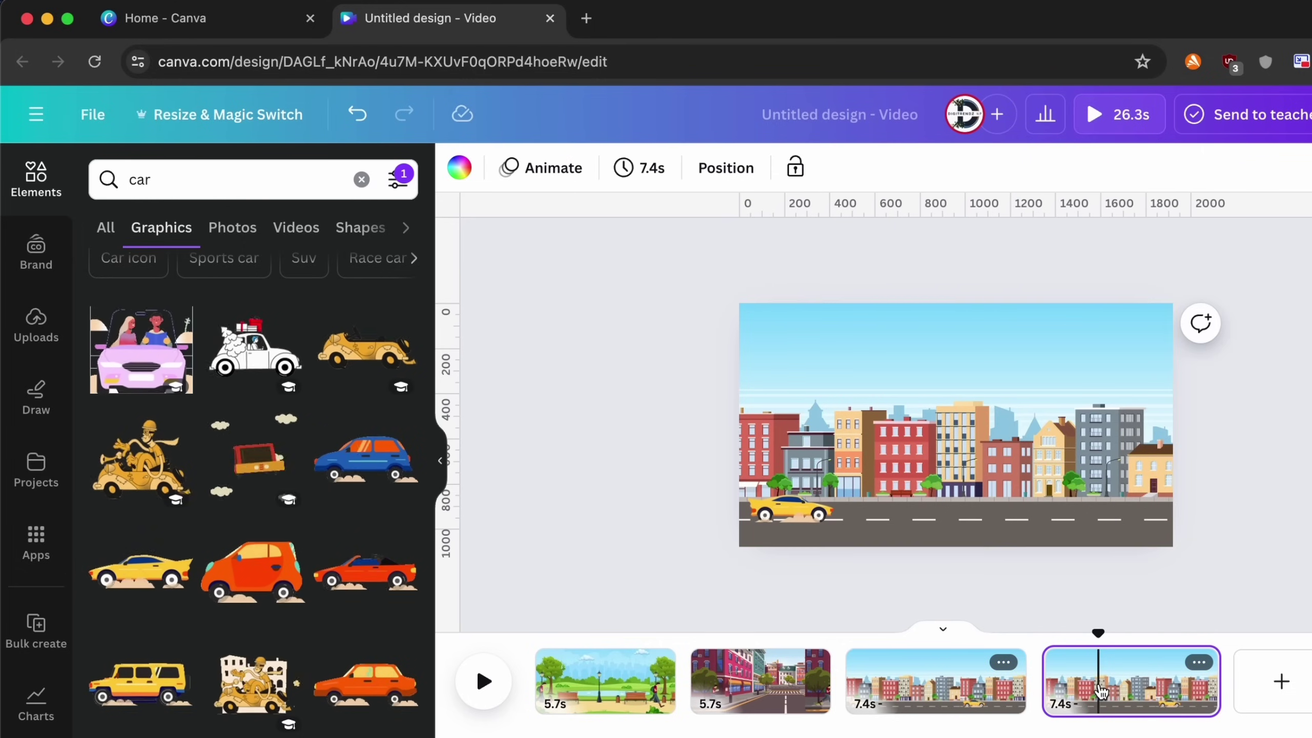
Step: Enlarge the city image and the yellow car on page 4 for a closer view
click(1009, 510)
scroll(1010, 510, down, 5)
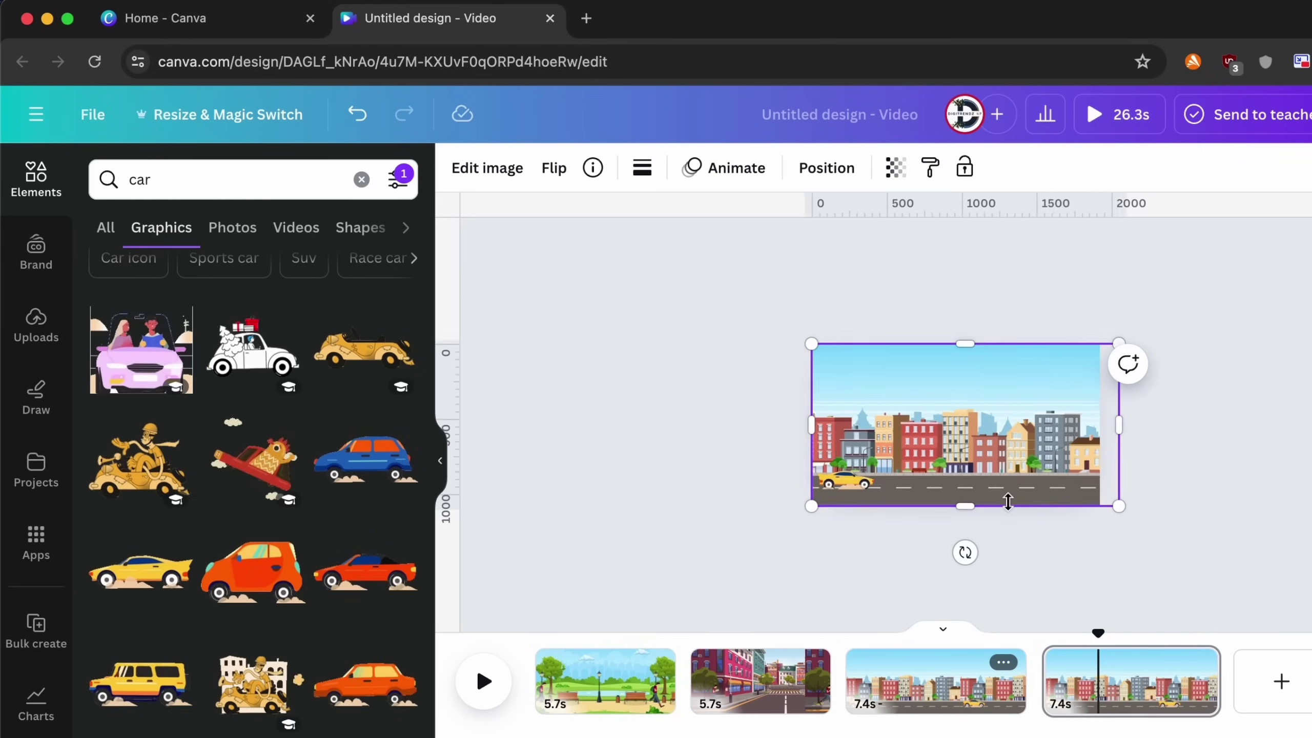
drag(818, 348, 454, 225)
key(super+z)
click(881, 470)
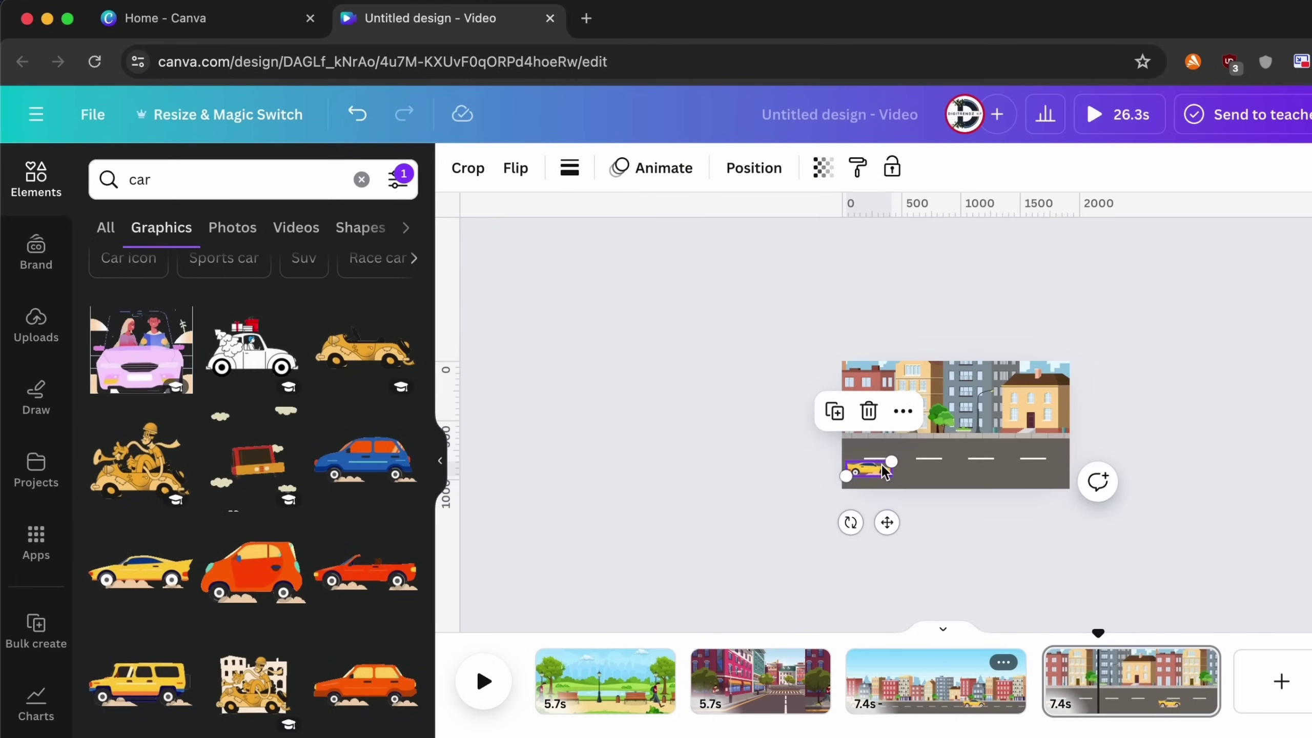
mouse_move(891, 462)
mouse_down()
mouse_move(955, 420)
mouse_move(987, 427)
mouse_move(938, 467)
mouse_move(901, 452)
mouse_up()
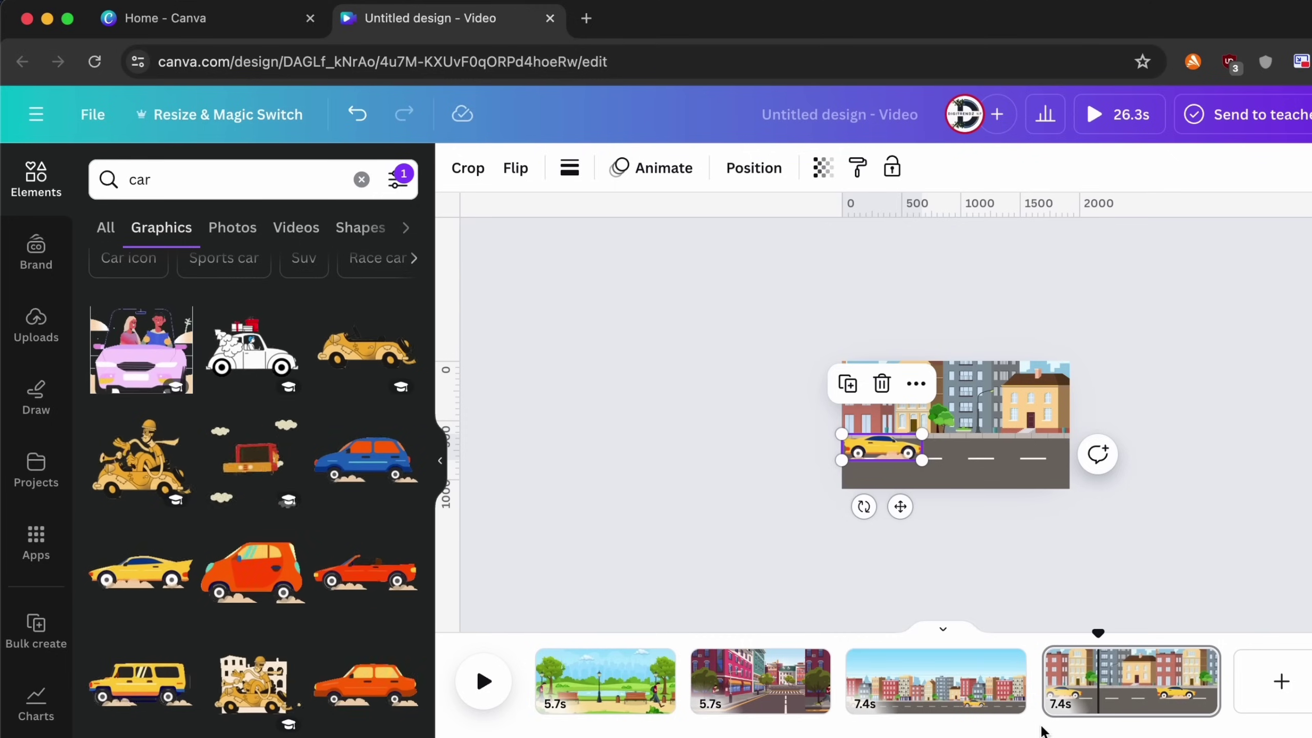
click(1042, 705)
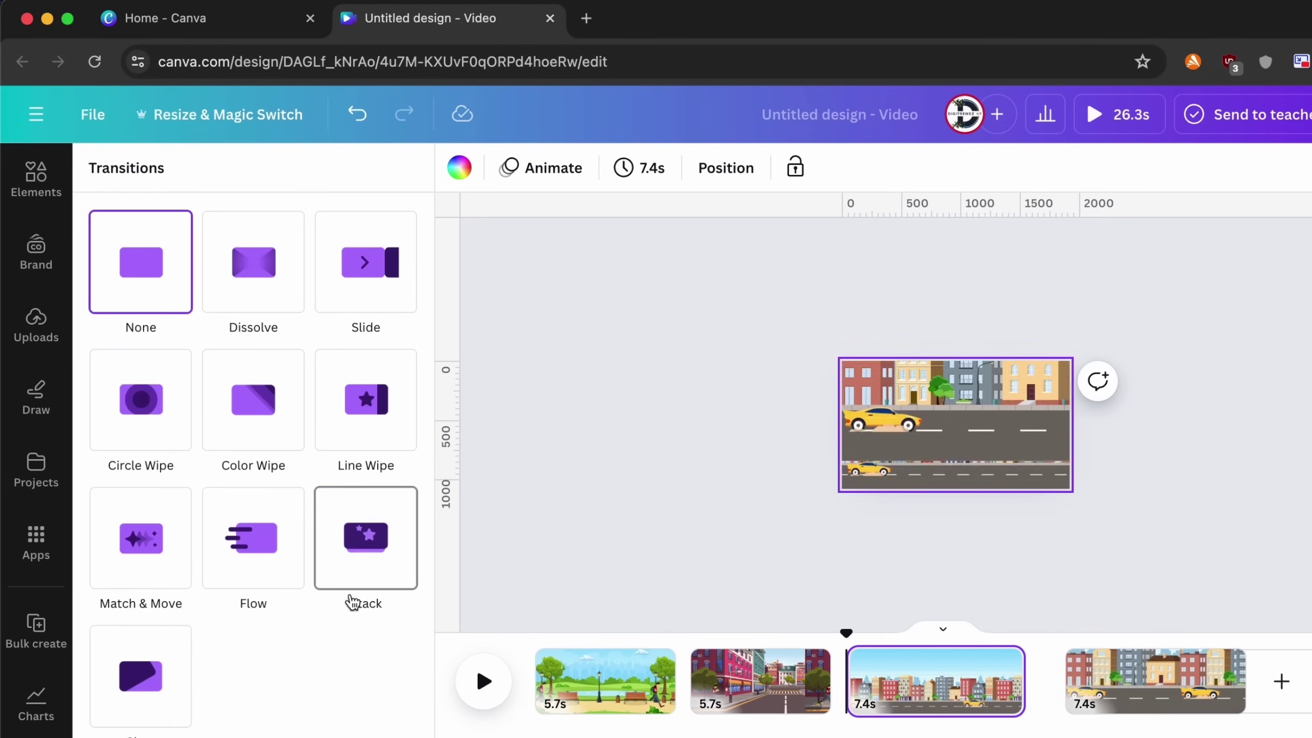
mouse_move(141, 538)
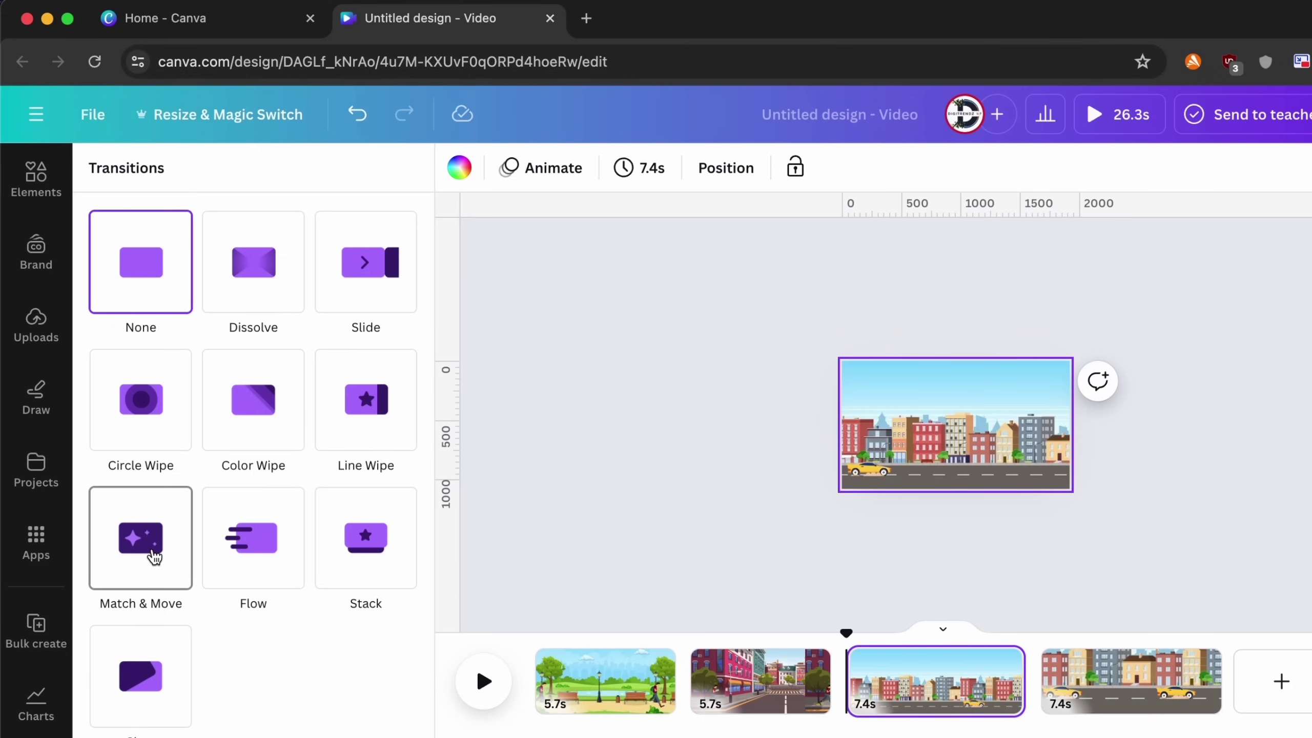
Step: Apply a Match & Move transition of about 2 seconds between pages 3 and 4
click(130, 563)
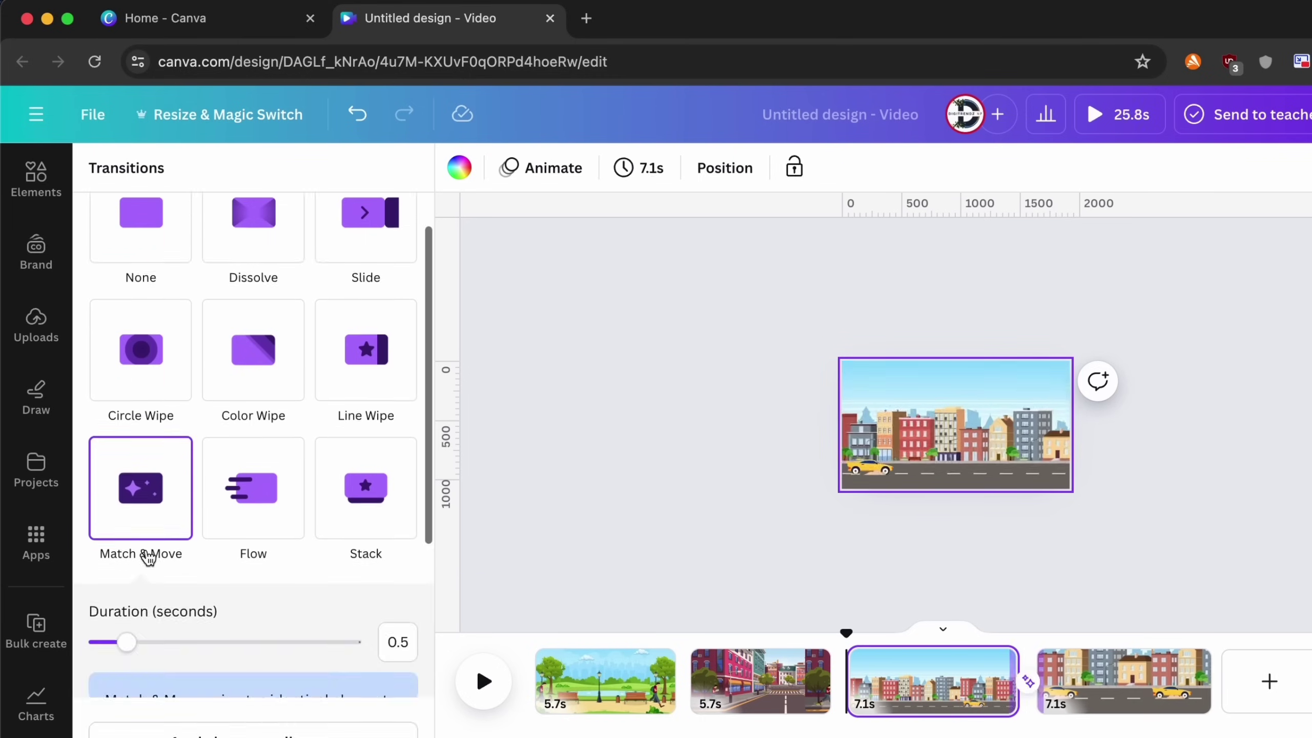
mouse_move(106, 576)
mouse_down()
mouse_move(352, 575)
mouse_move(275, 577)
mouse_up()
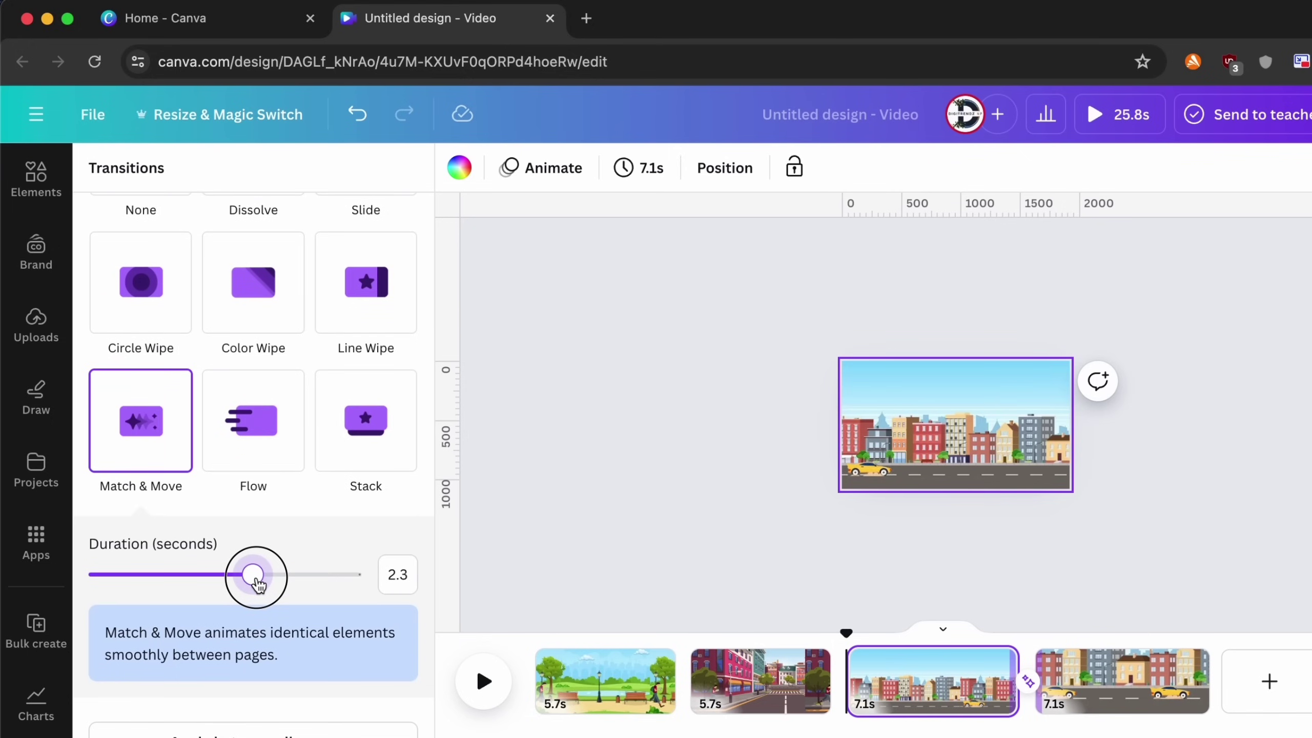
drag(240, 582, 230, 576)
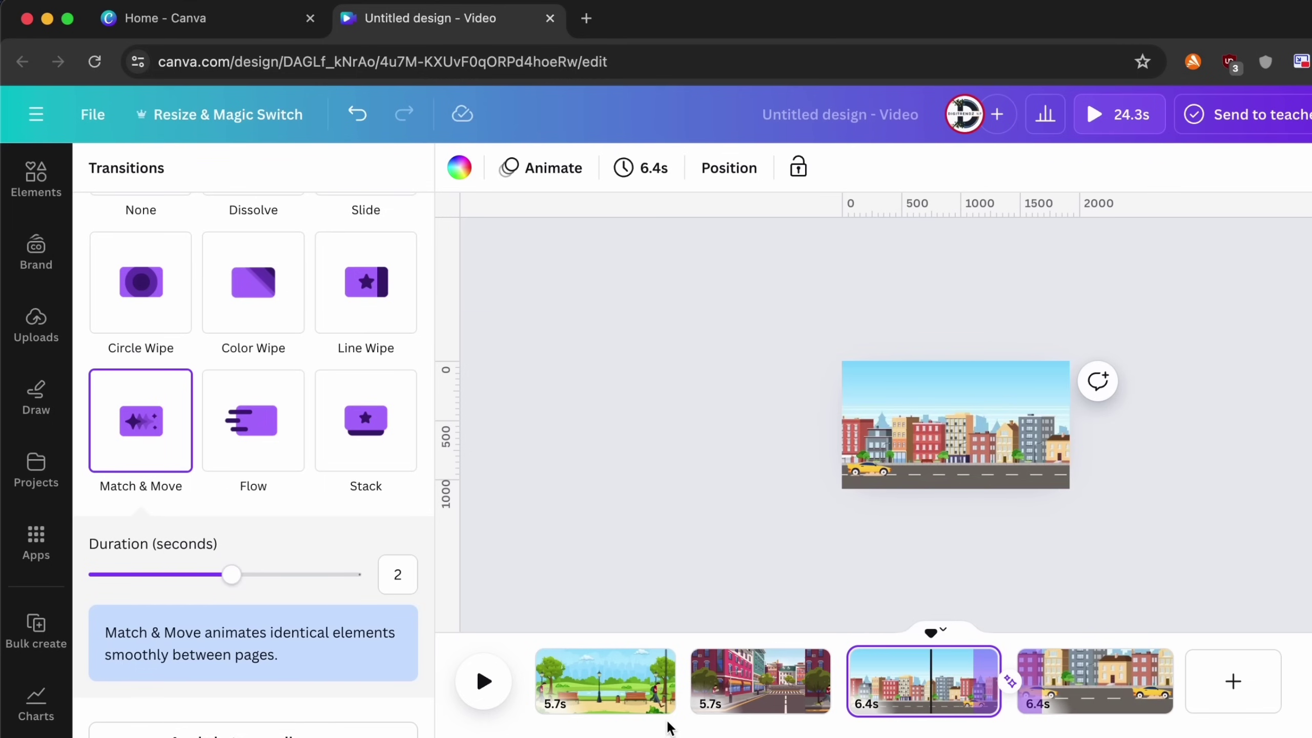
Step: Split page 3 at the playhead and delete the first 4.4 s part, leaving 2.2 seconds
click(907, 668)
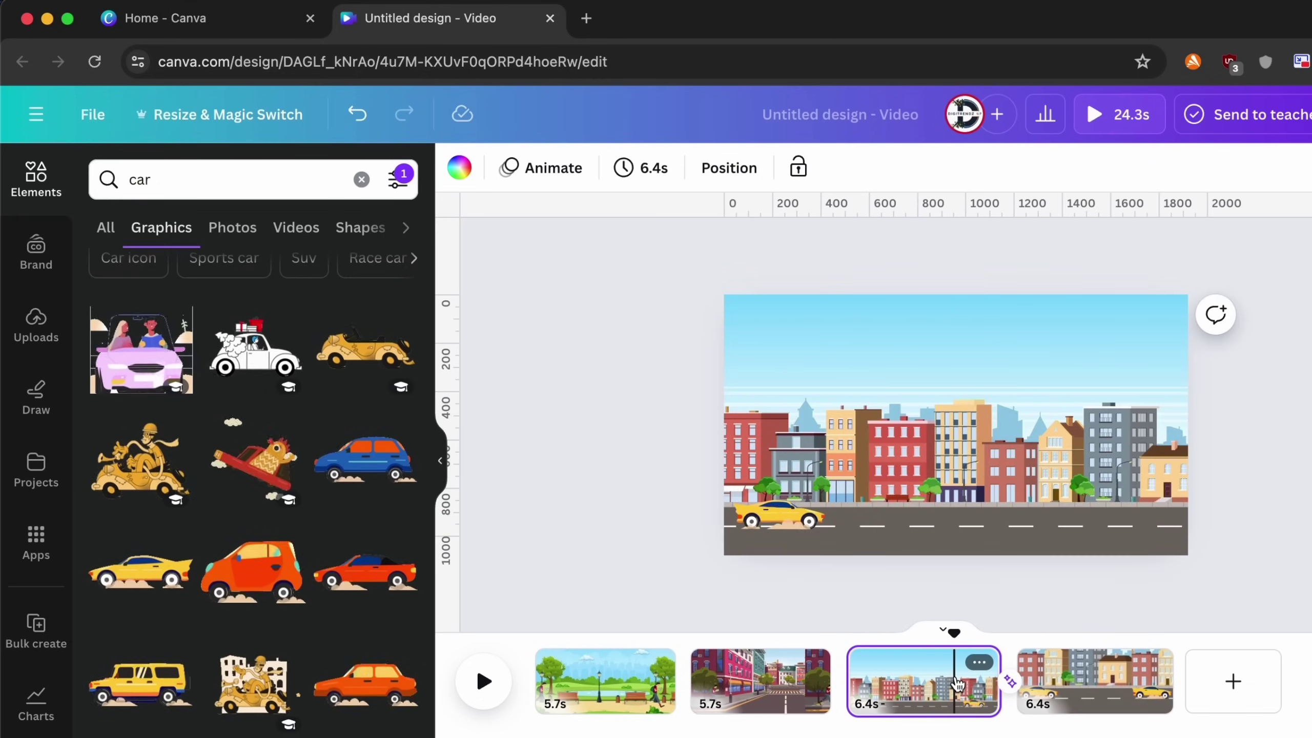
key(s)
click(901, 681)
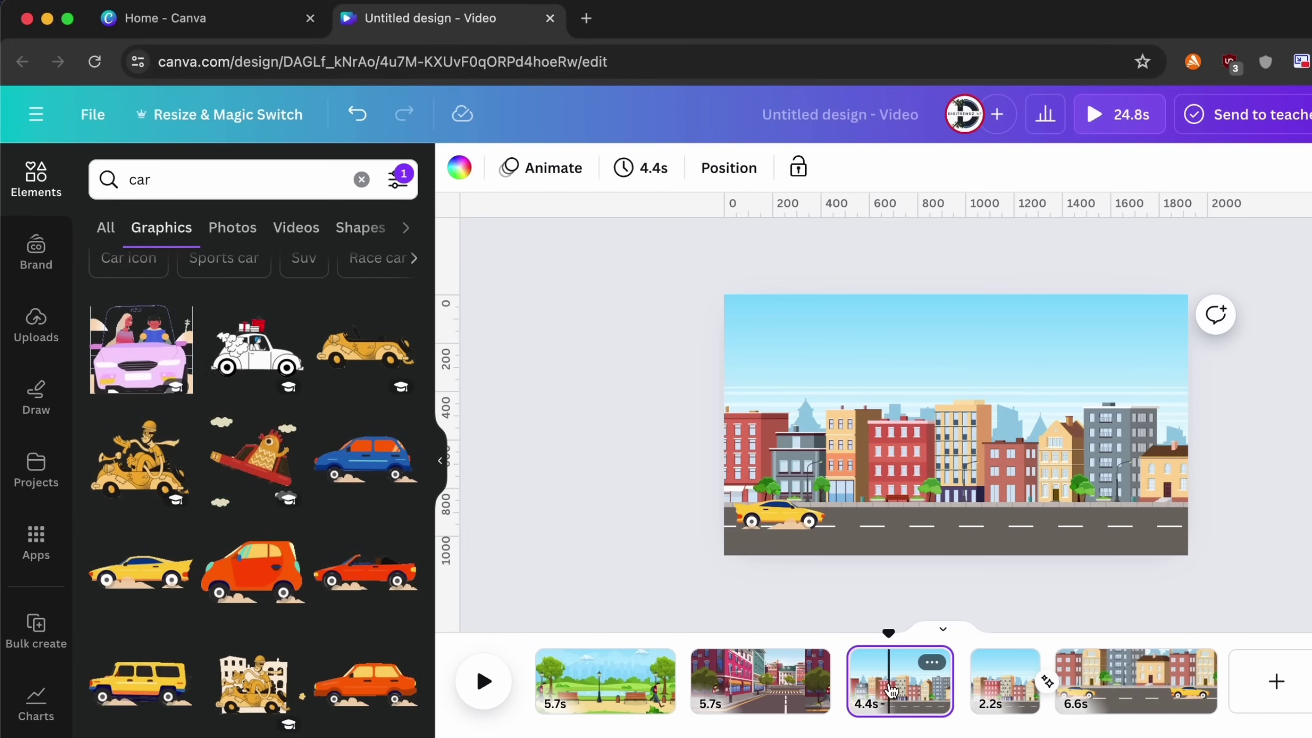
key(Delete)
click(615, 595)
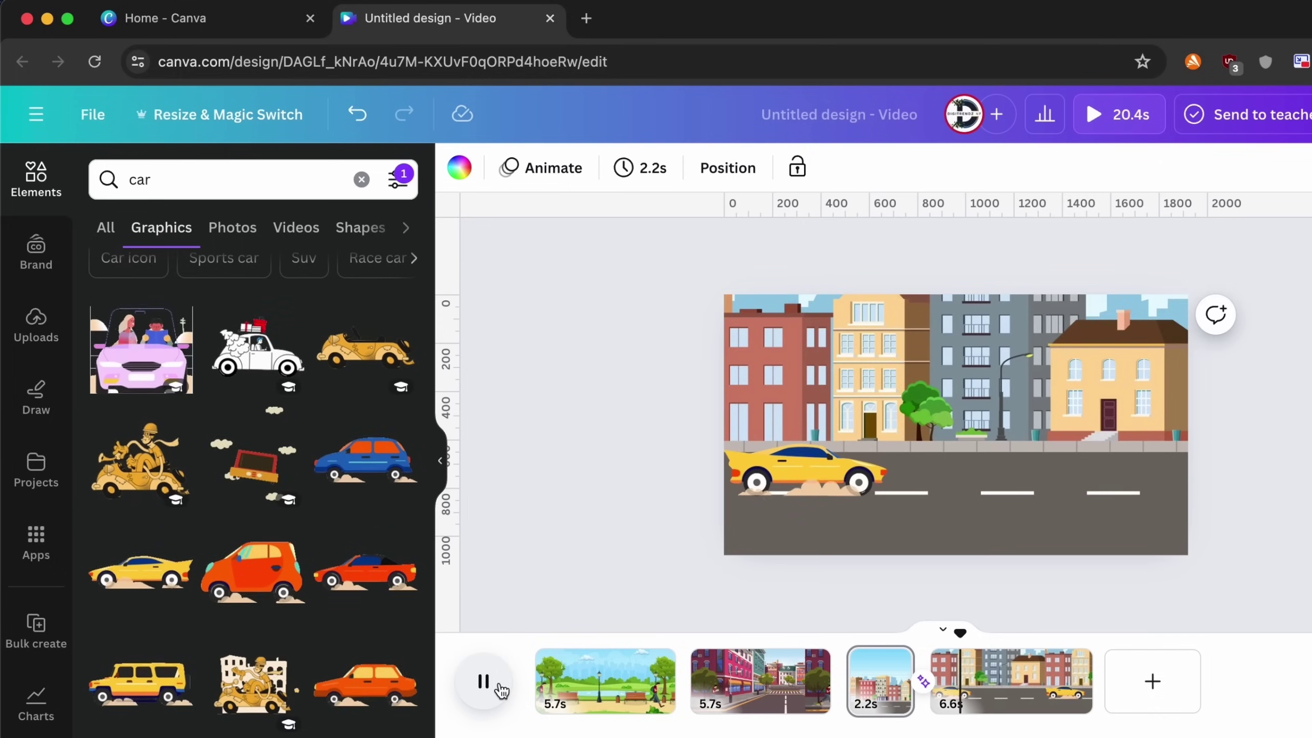
Step: Stop the preview, then add the walking man to the last page and shrink him
click(485, 683)
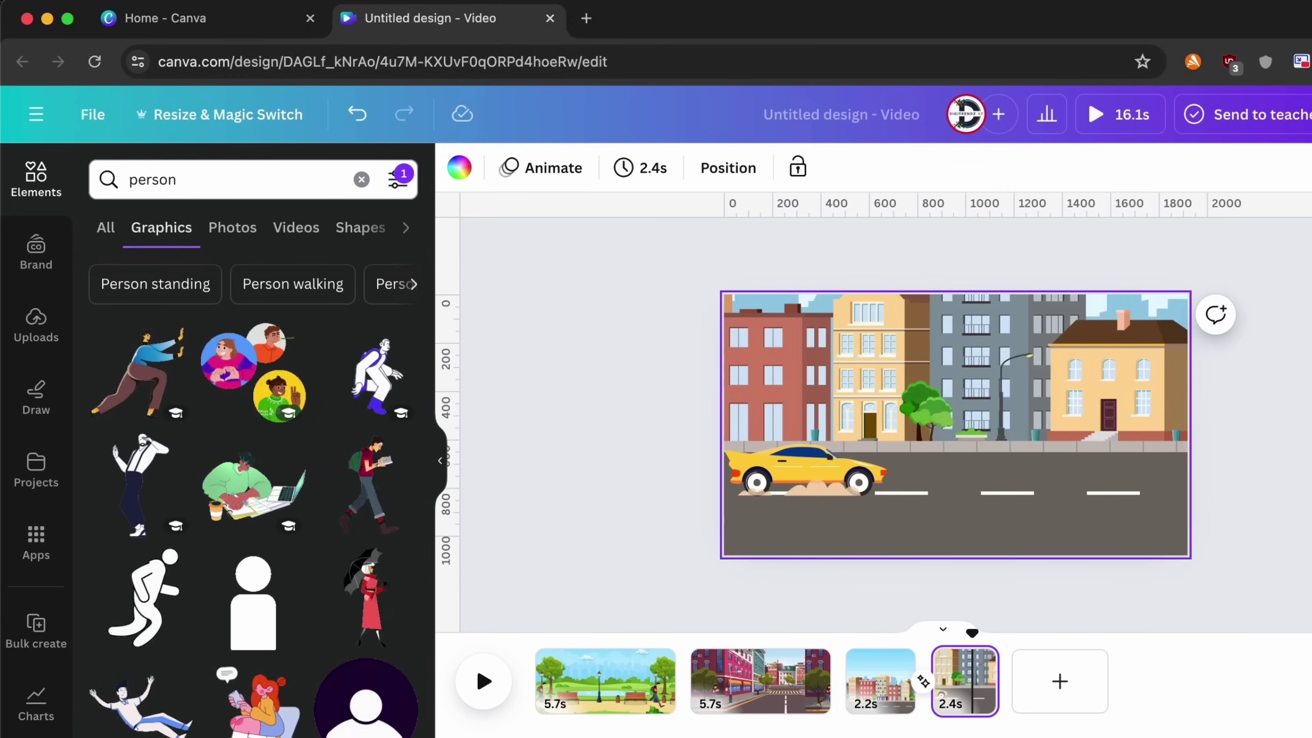
click(380, 503)
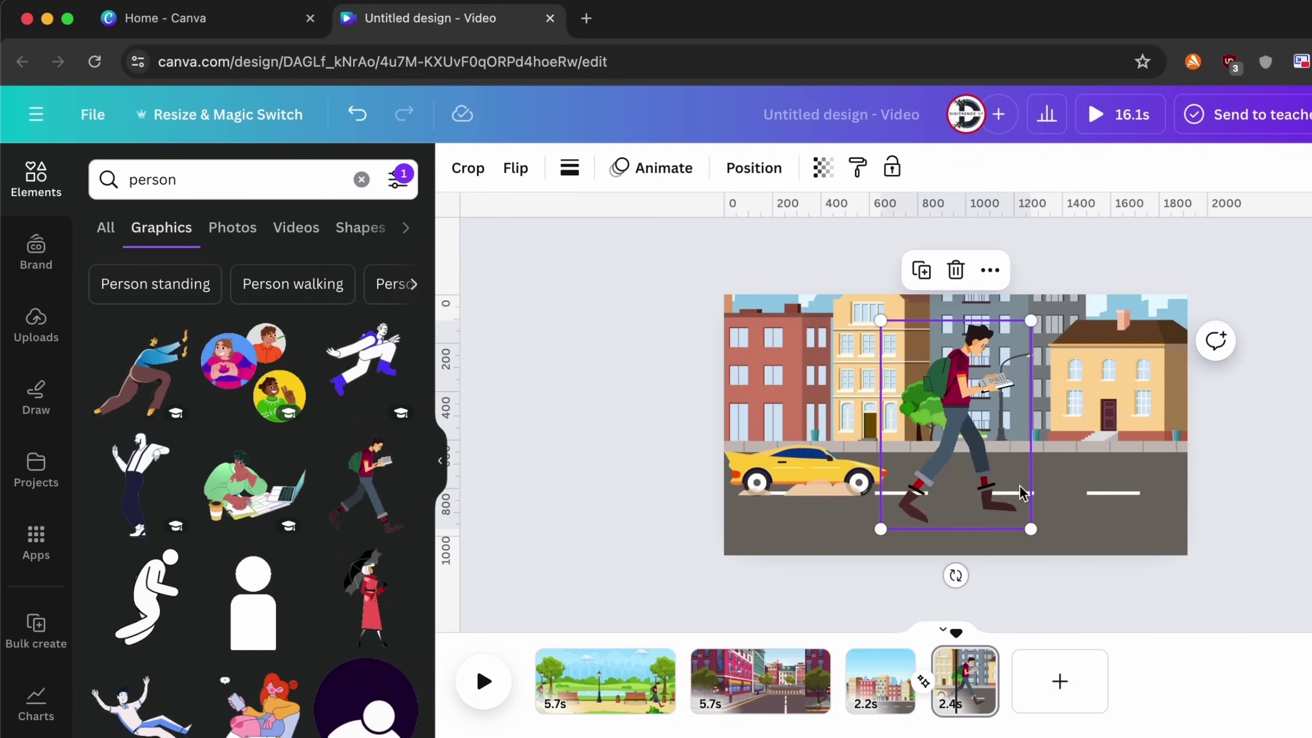
drag(1063, 557, 1035, 528)
scroll(954, 430, up, 3)
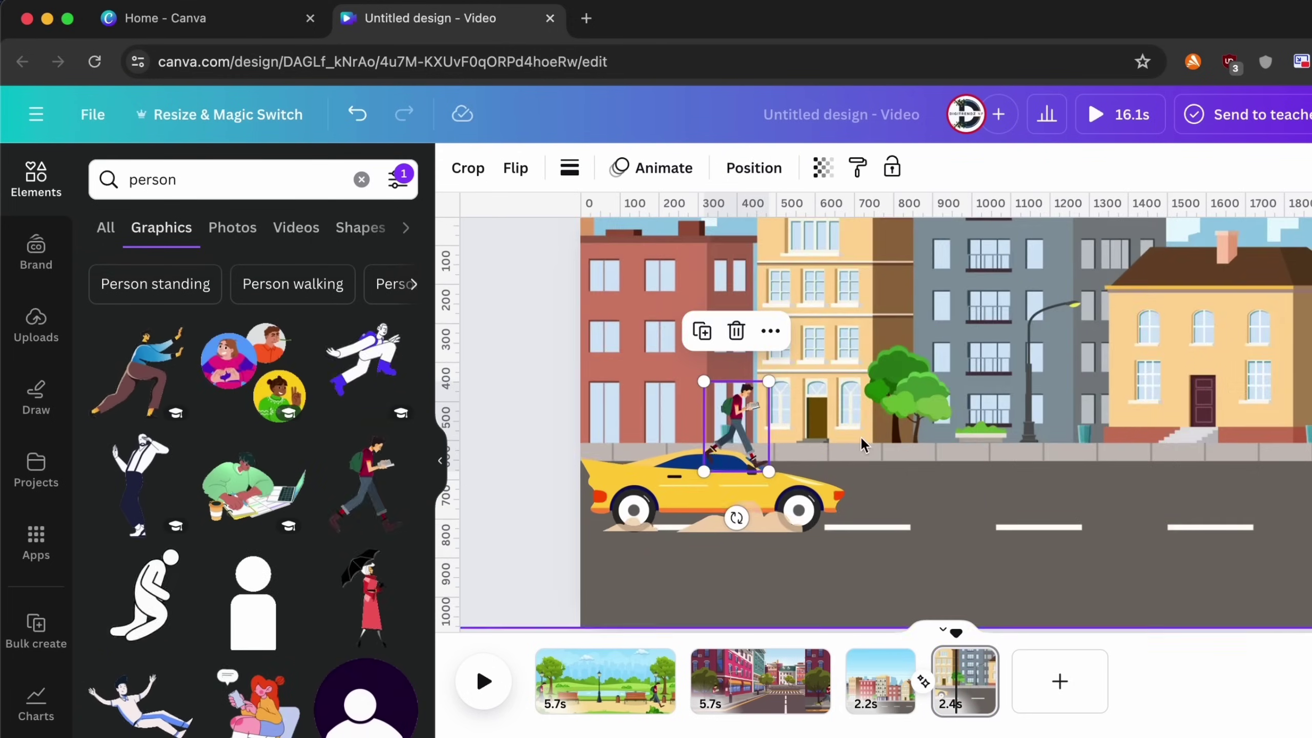
click(800, 575)
Step: Add a rectangle and narrow it into a short, thin vertical bar
key(r)
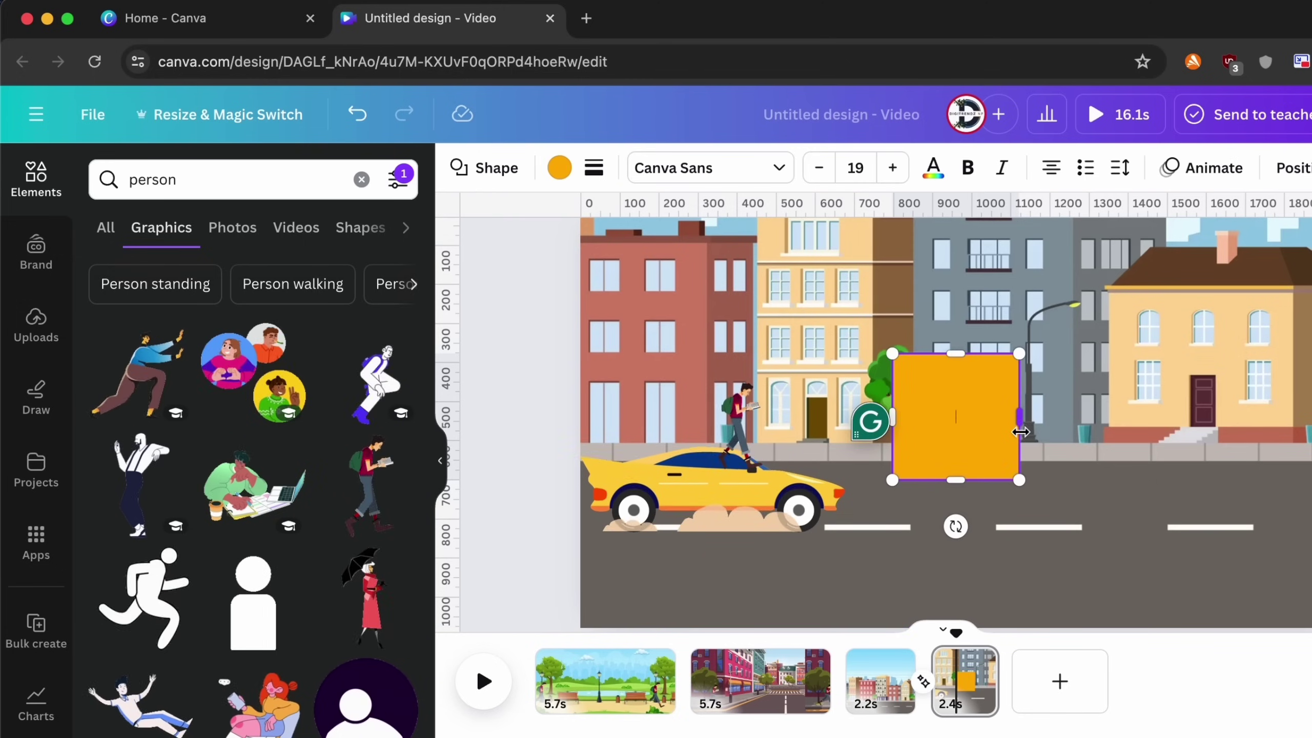
mouse_move(1019, 416)
mouse_down()
mouse_move(921, 425)
mouse_move(702, 398)
mouse_move(702, 338)
mouse_up()
scroll(920, 425, up, 1)
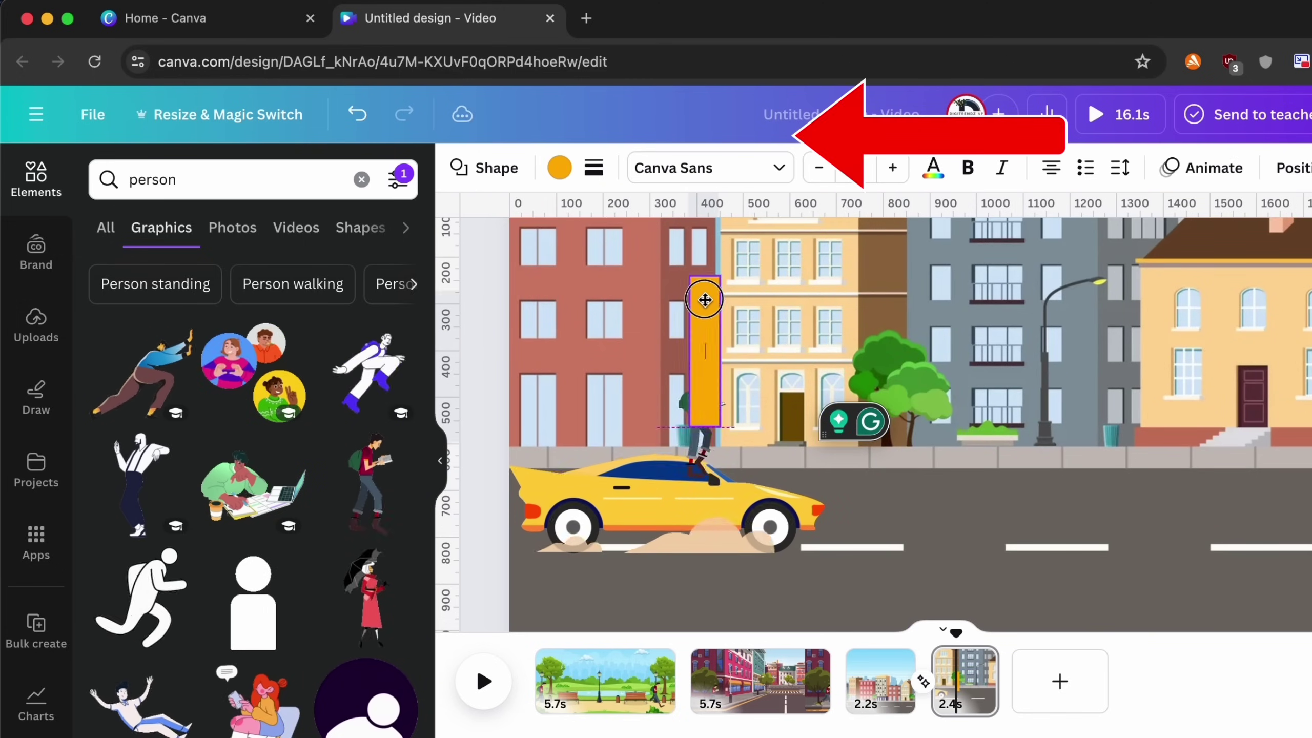
drag(697, 262, 697, 304)
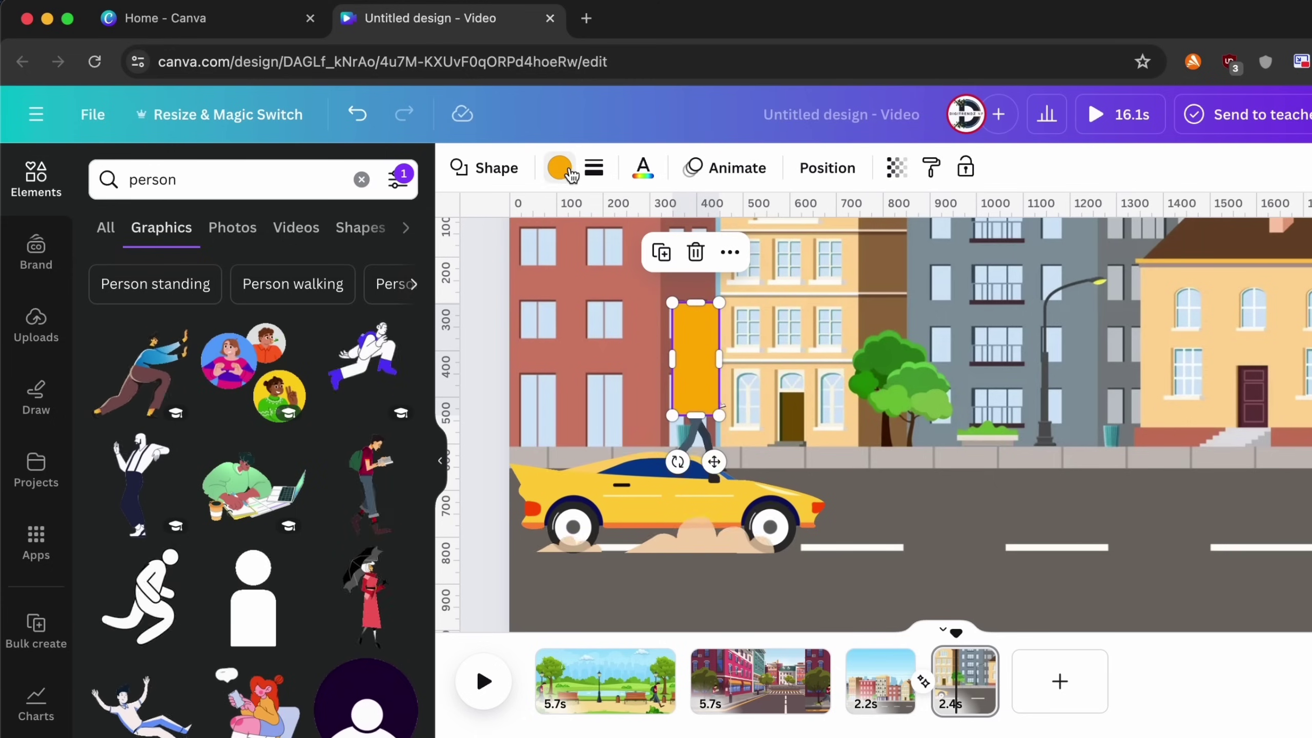
Step: Fill the bar white, make it fully transparent, and reselect the man and bar
click(559, 167)
click(339, 290)
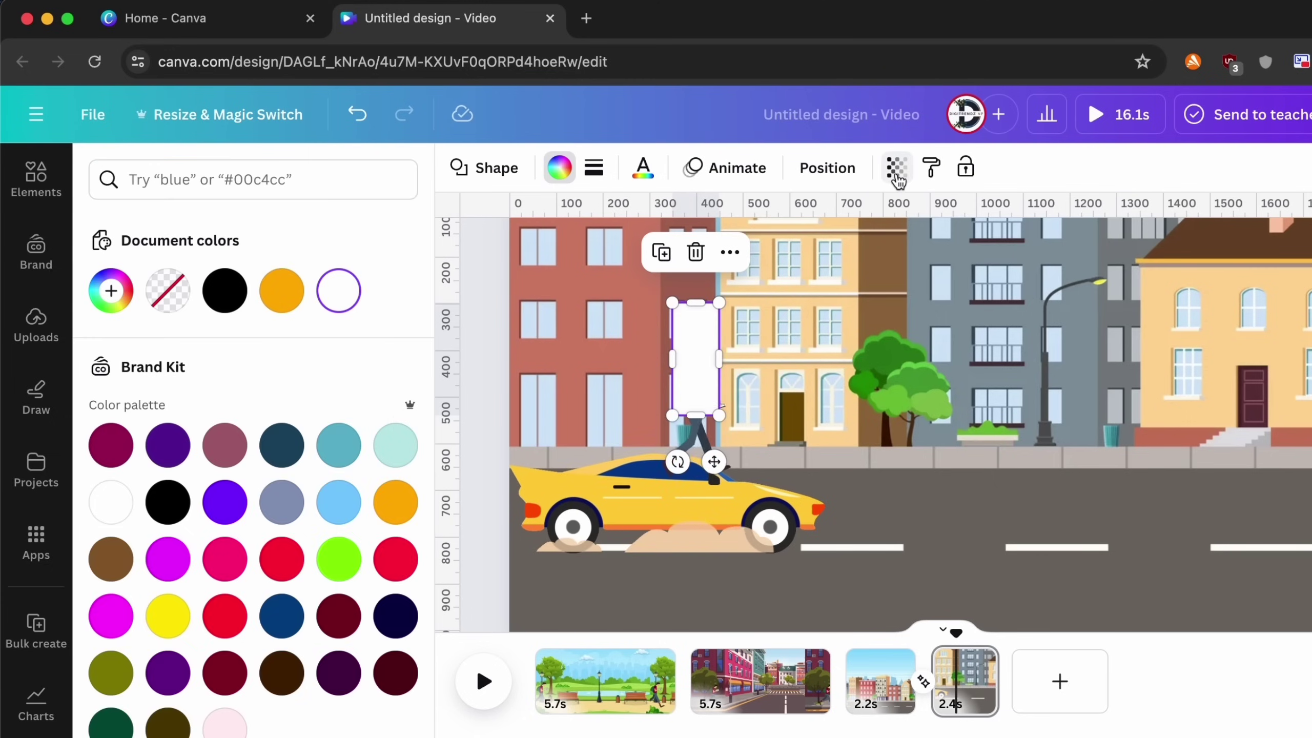
click(895, 167)
drag(801, 246, 718, 247)
drag(570, 227, 534, 228)
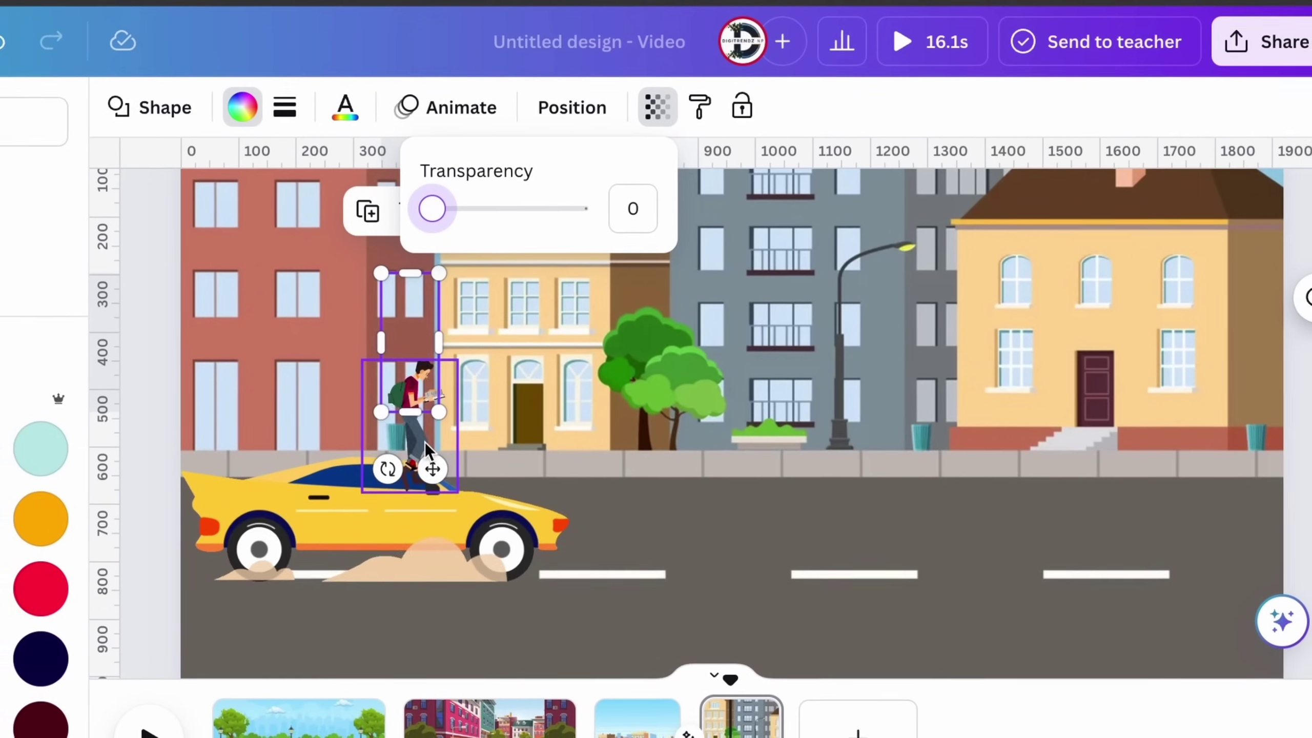
click(425, 441)
click(444, 334)
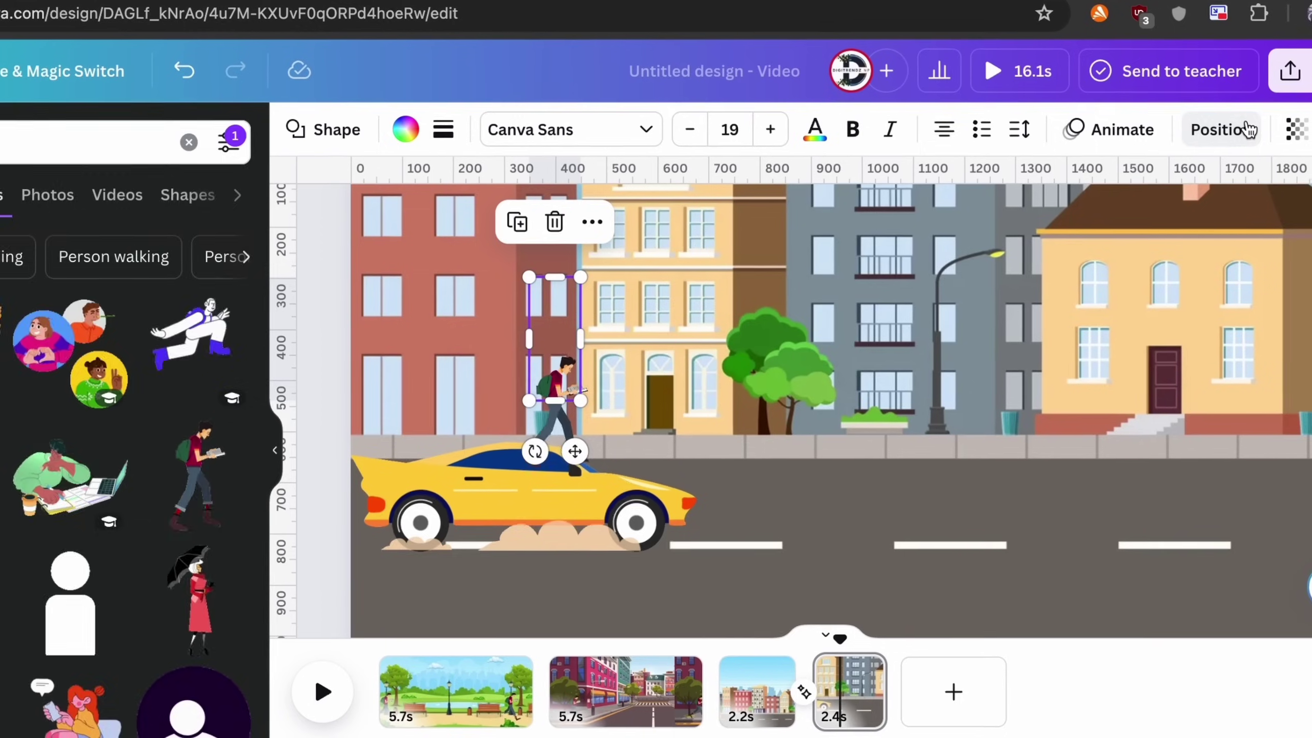
Step: Group the walking man with the transparent bar using the Layers list
click(1220, 129)
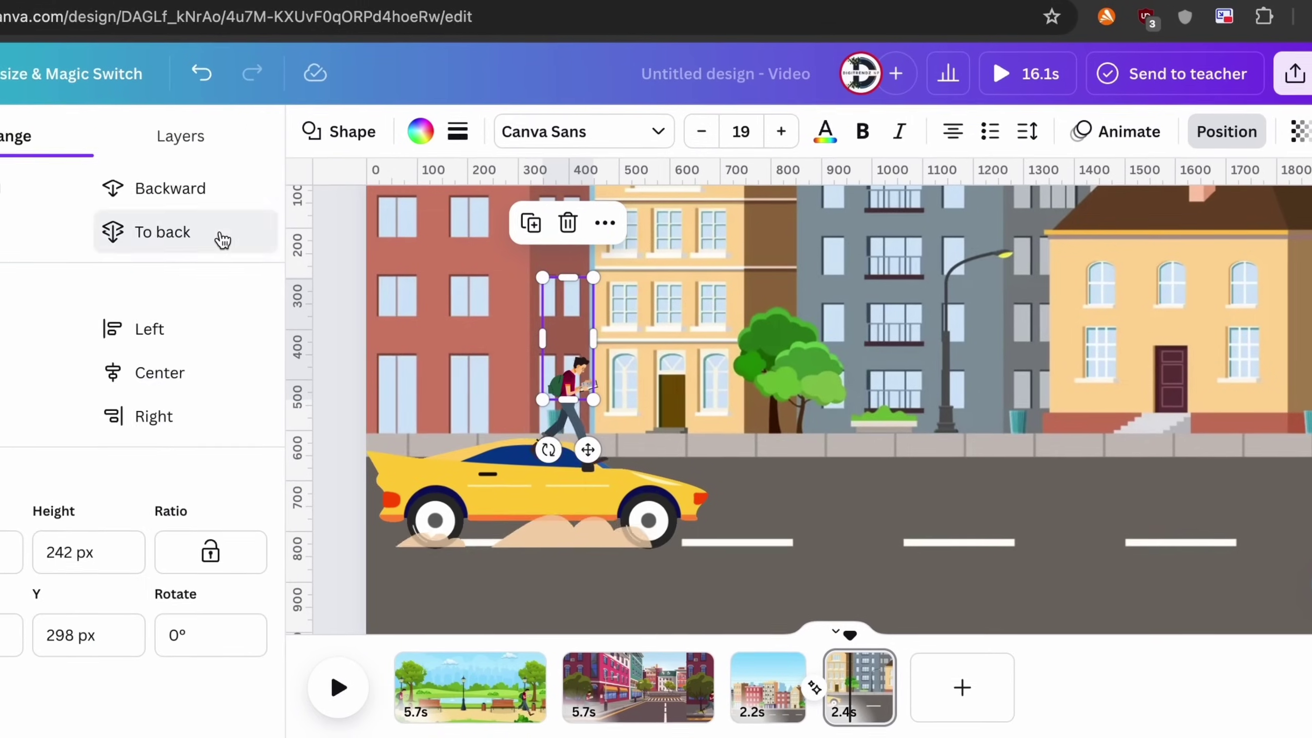
click(199, 133)
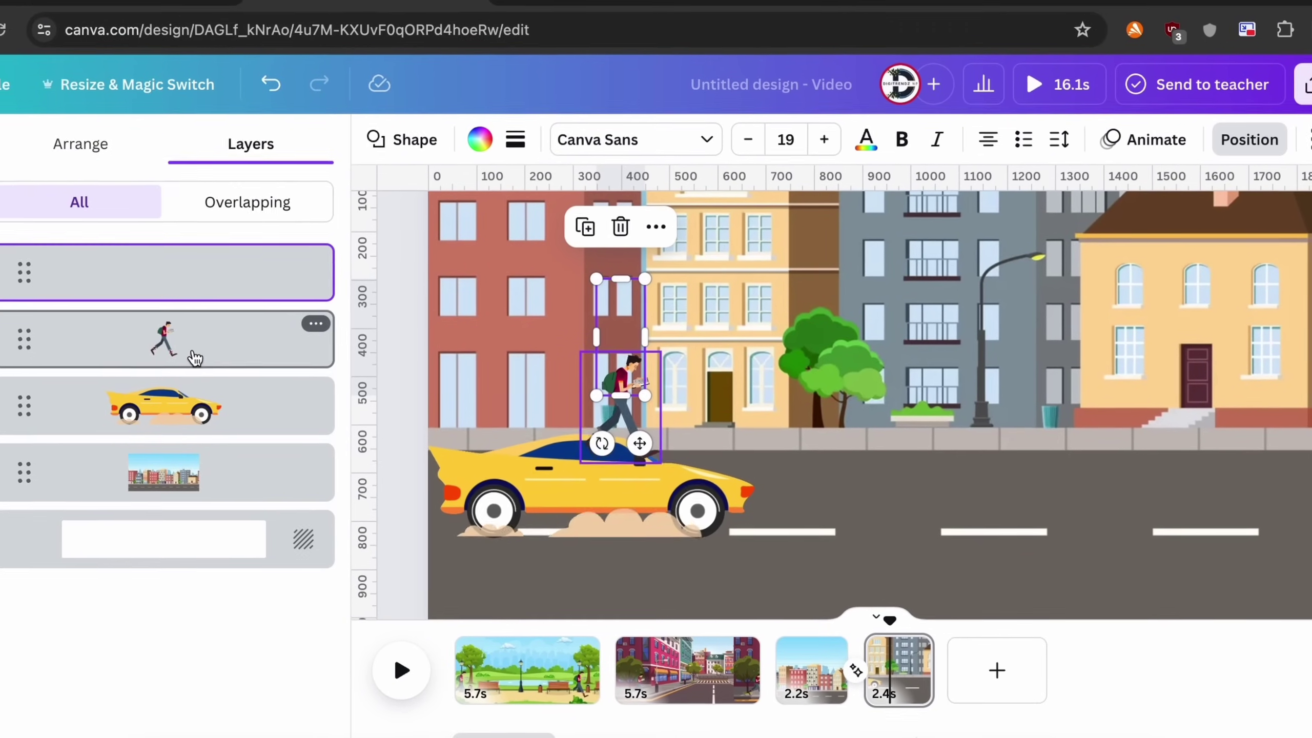
shift+click(196, 344)
right_click(196, 344)
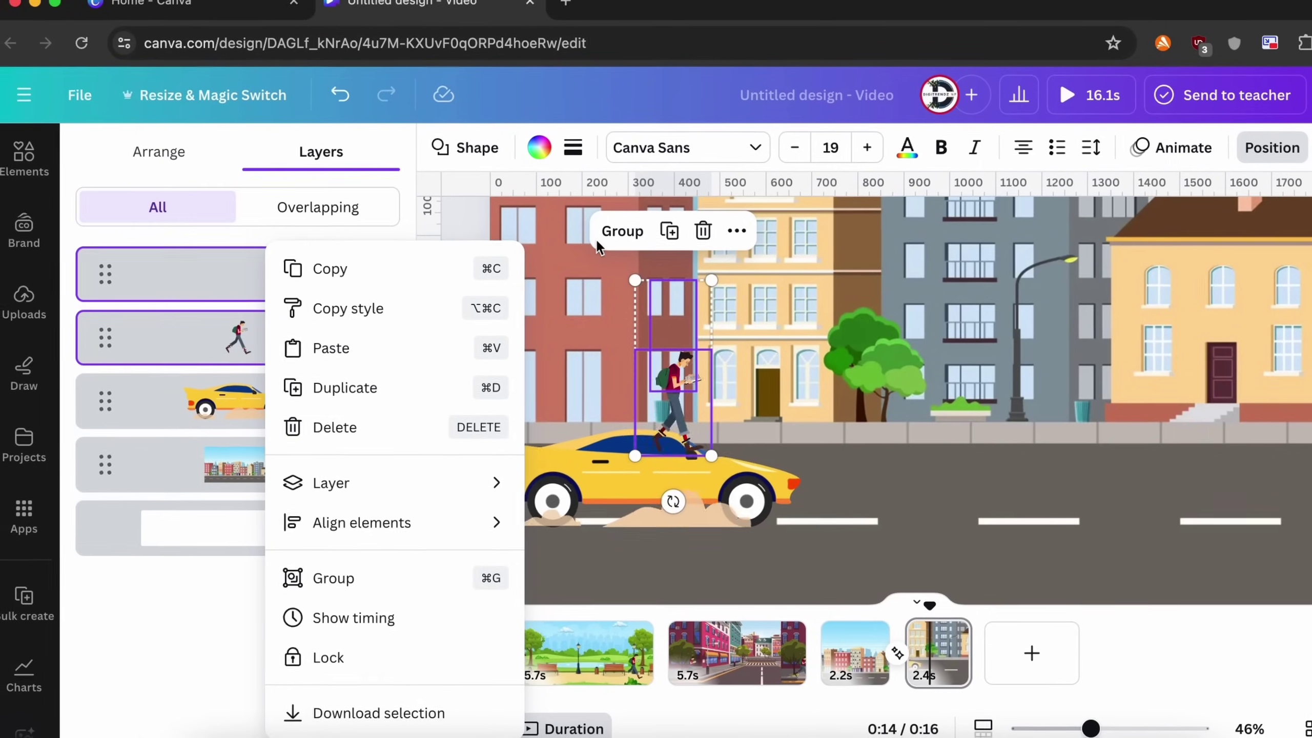
click(609, 230)
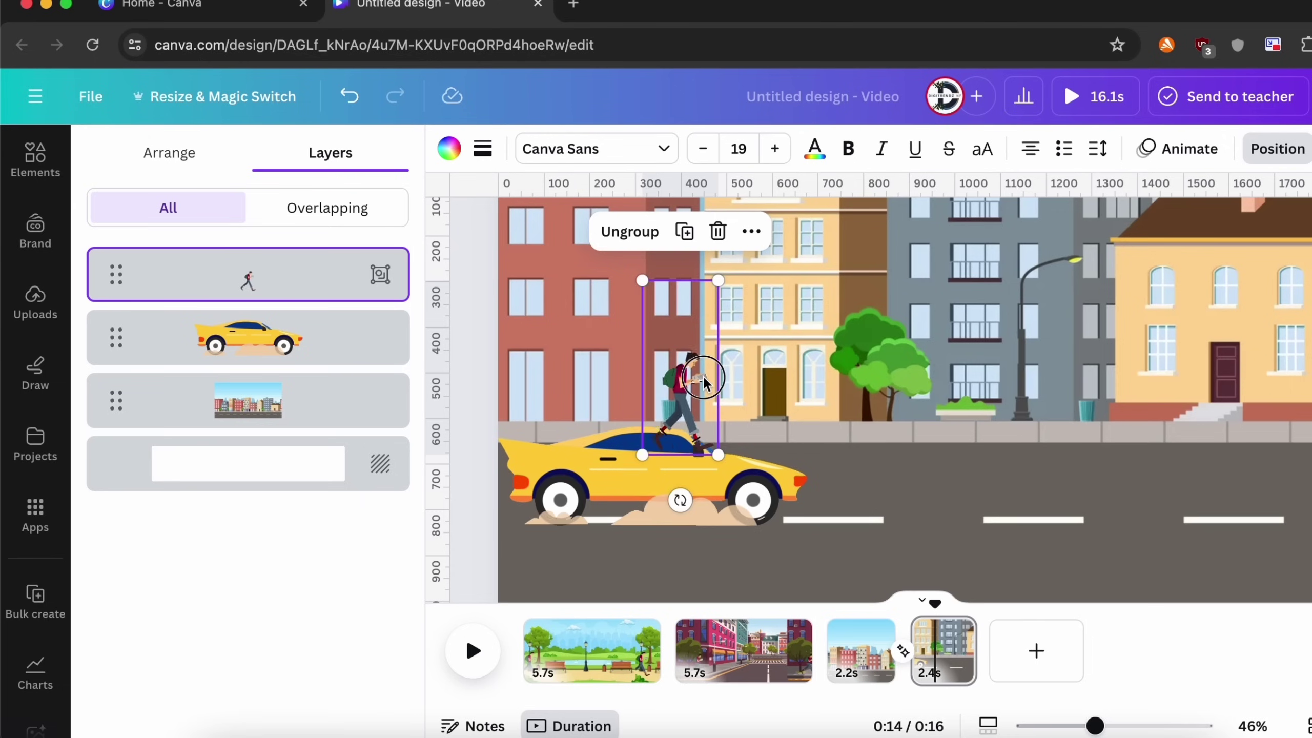
Step: Shrink the man's group, place it on the car, and layer it behind the car
drag(717, 281, 657, 421)
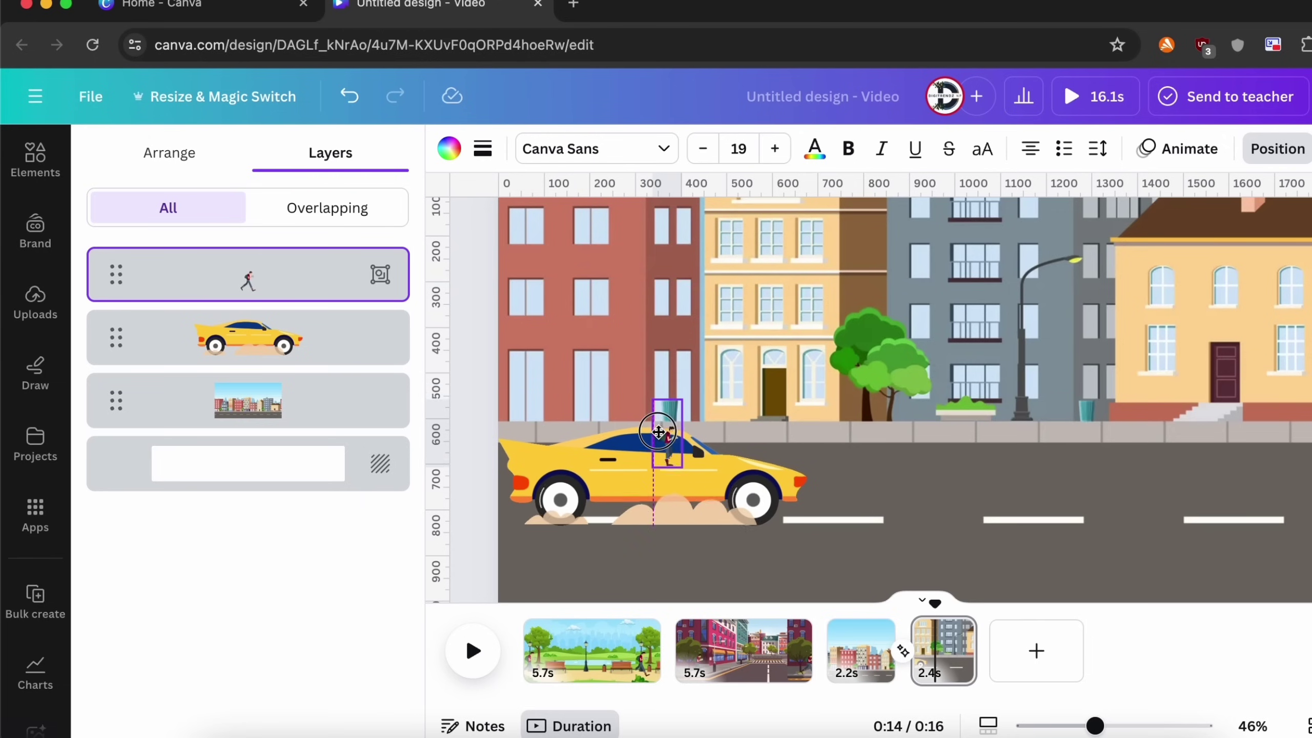
drag(656, 421, 667, 434)
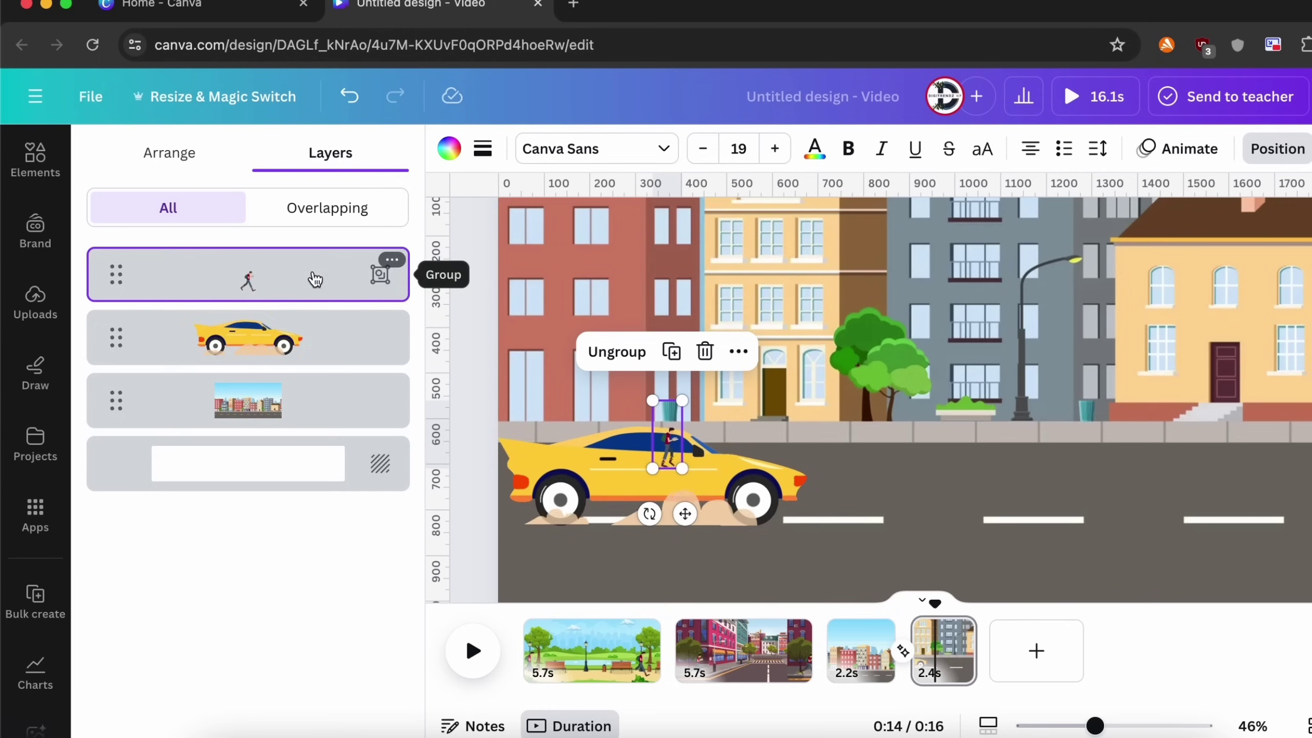
drag(314, 278, 315, 349)
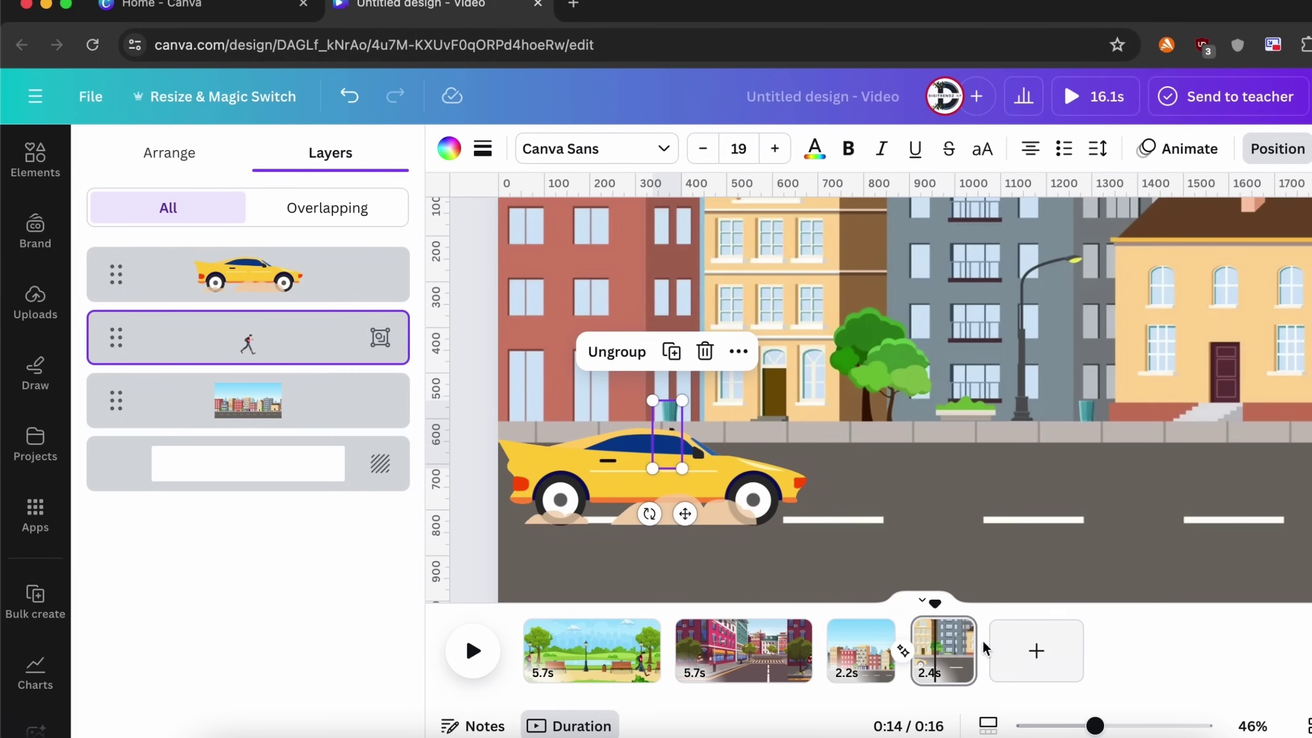
Step: Duplicate the fourth page, then bring the man's group above the car and enlarge it to full size
click(955, 644)
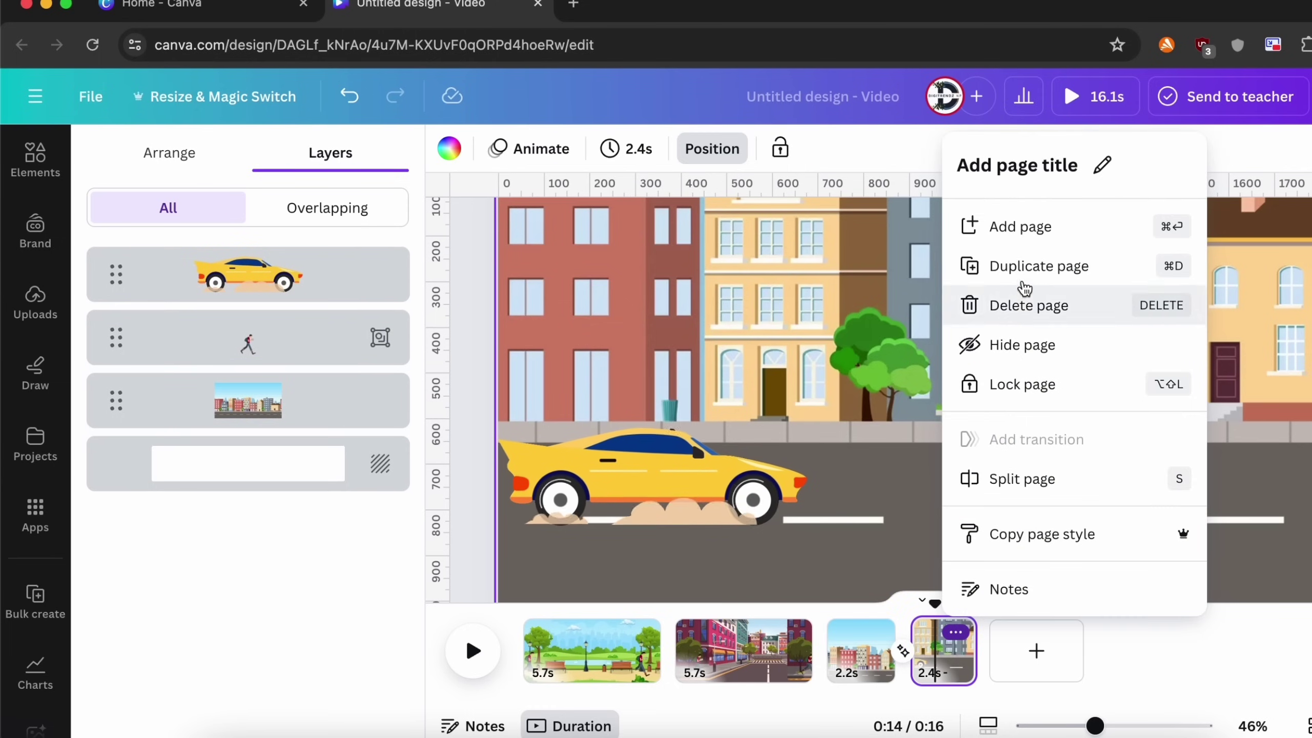
click(1038, 265)
click(707, 456)
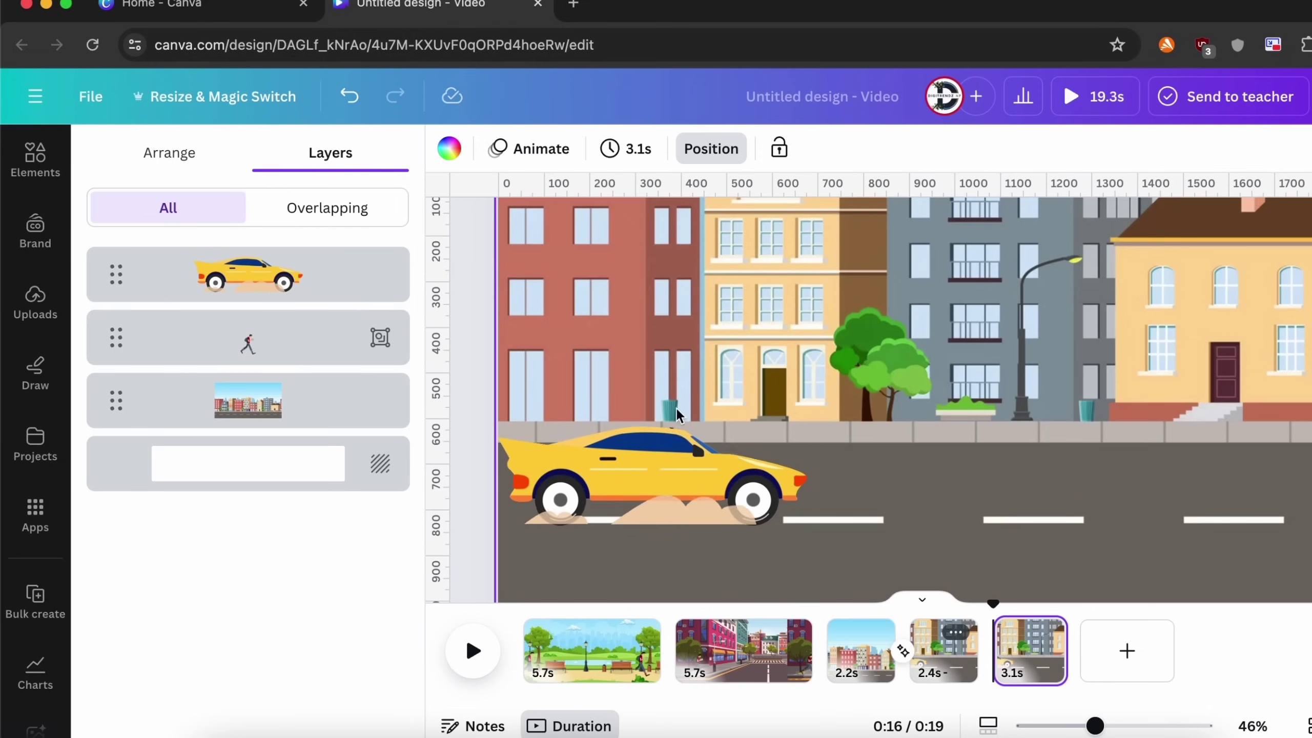
drag(247, 340, 247, 270)
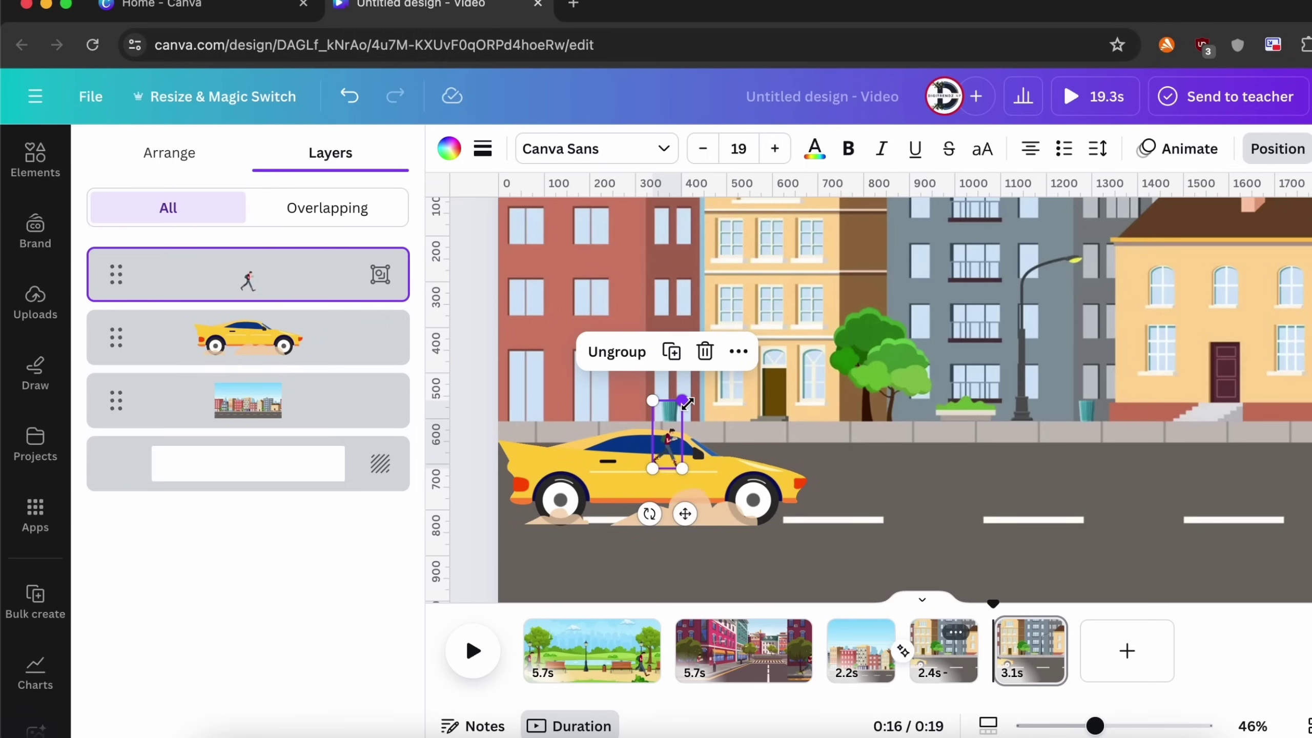
mouse_move(687, 406)
mouse_down()
mouse_move(764, 279)
mouse_move(764, 291)
mouse_up()
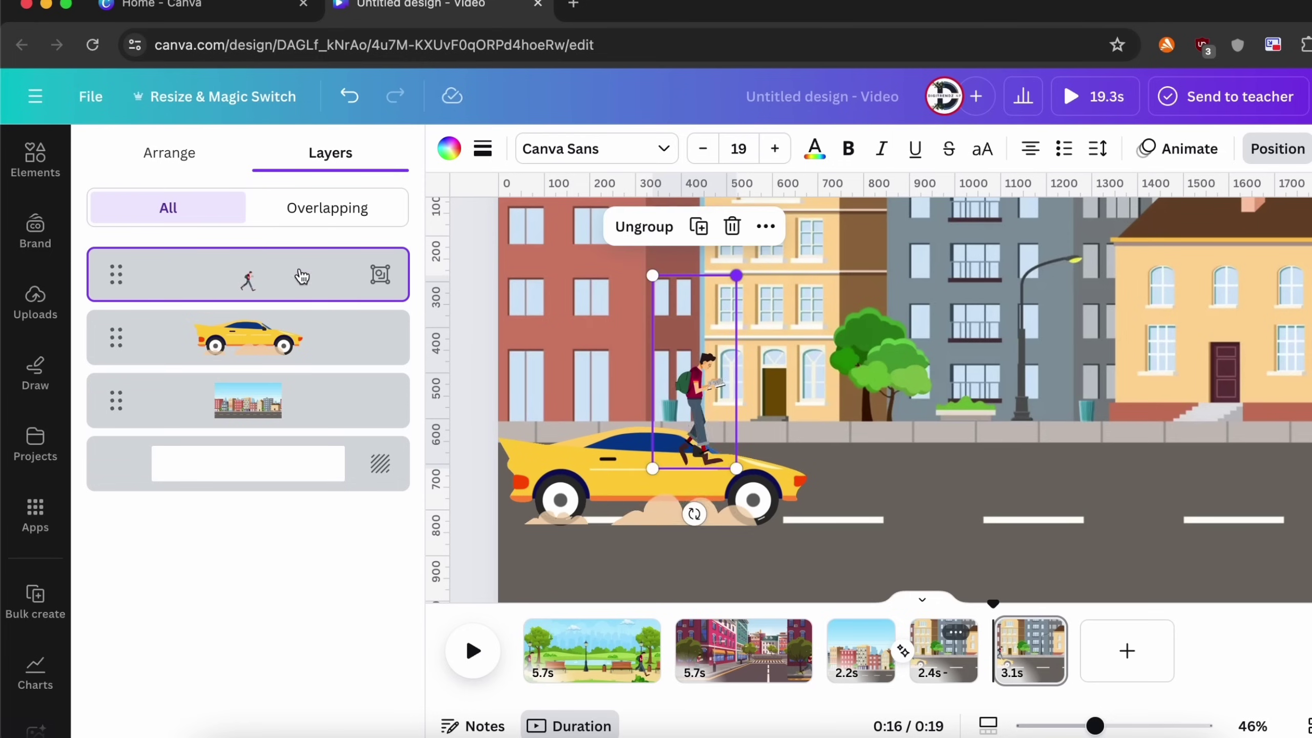
Step: Give the man a custom Steady motion path walking right, away from the car past the trees
click(1220, 157)
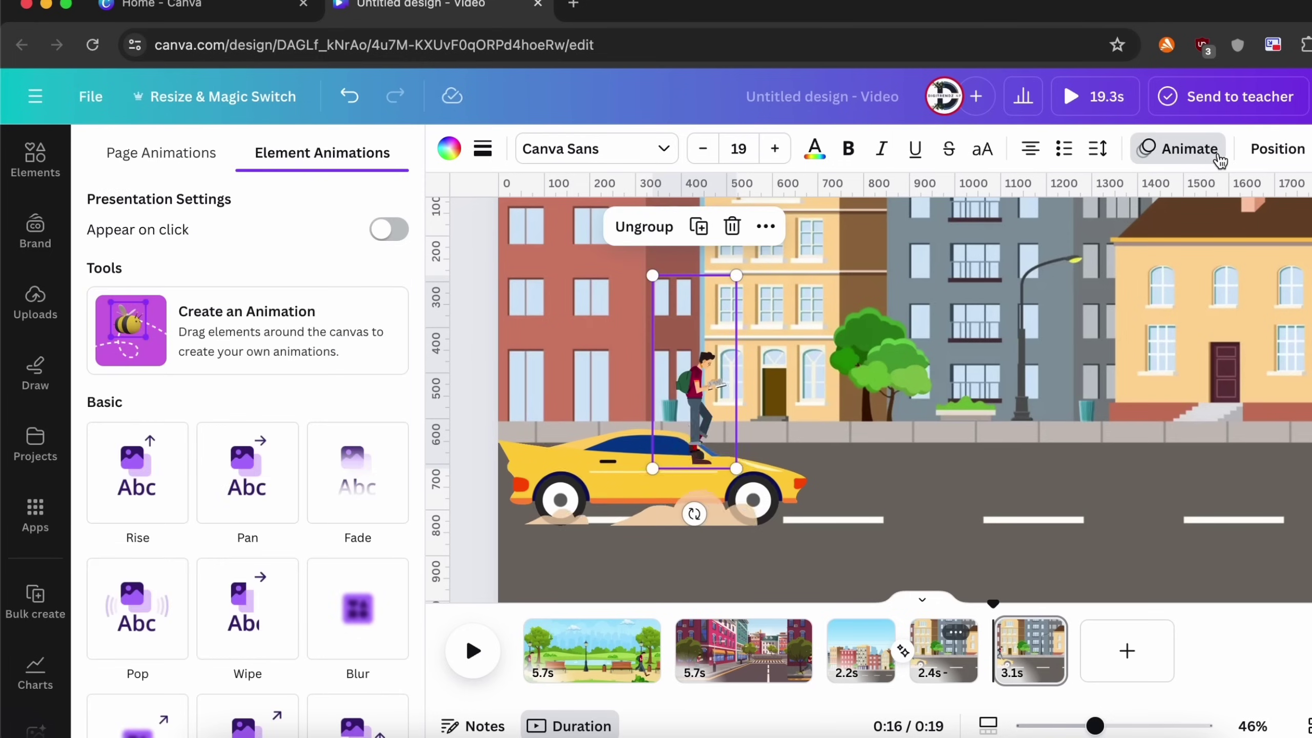
click(225, 298)
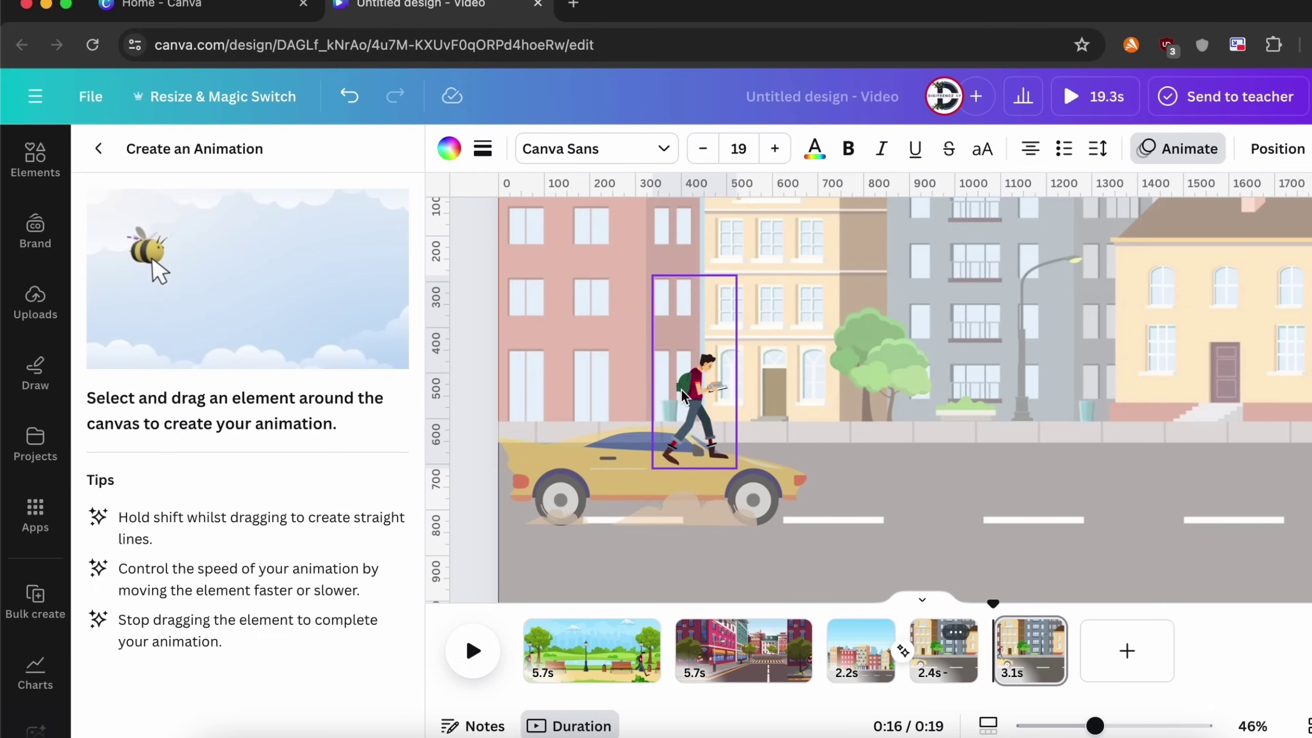
drag(685, 389, 1171, 364)
click(246, 238)
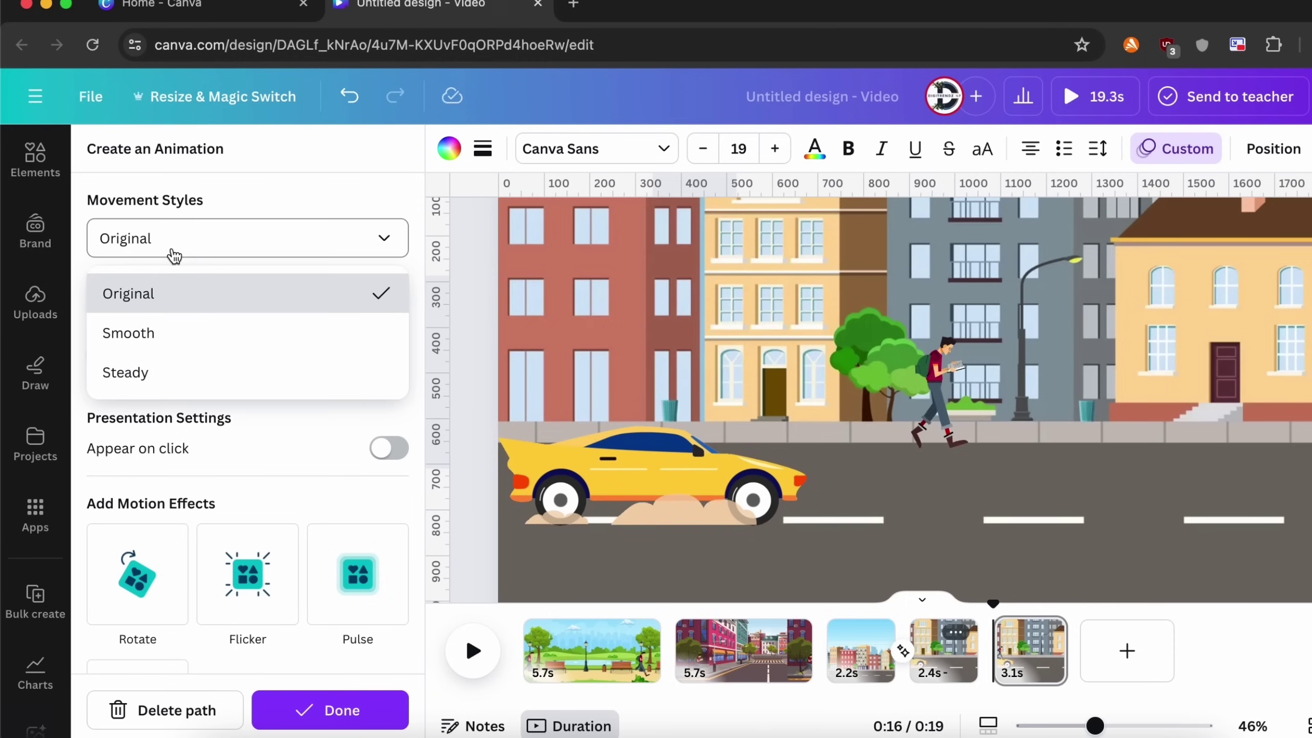
click(165, 370)
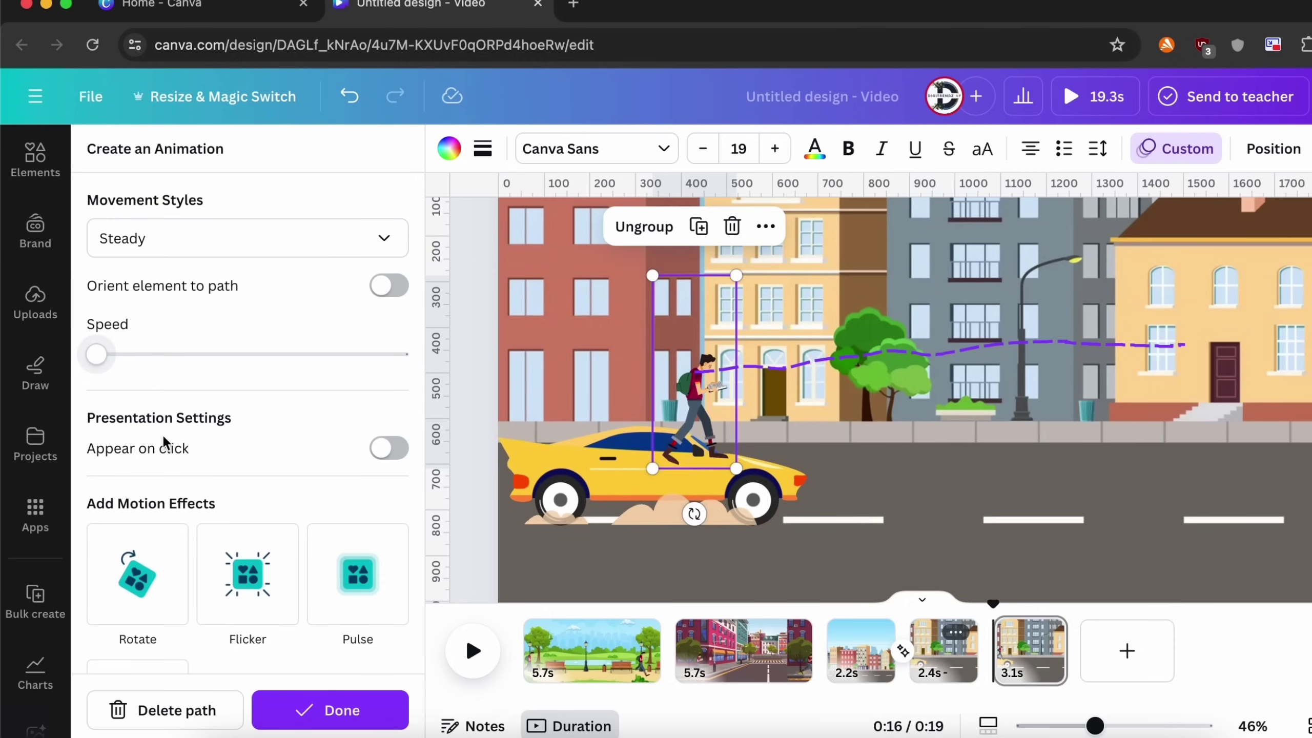
key(Escape)
click(993, 656)
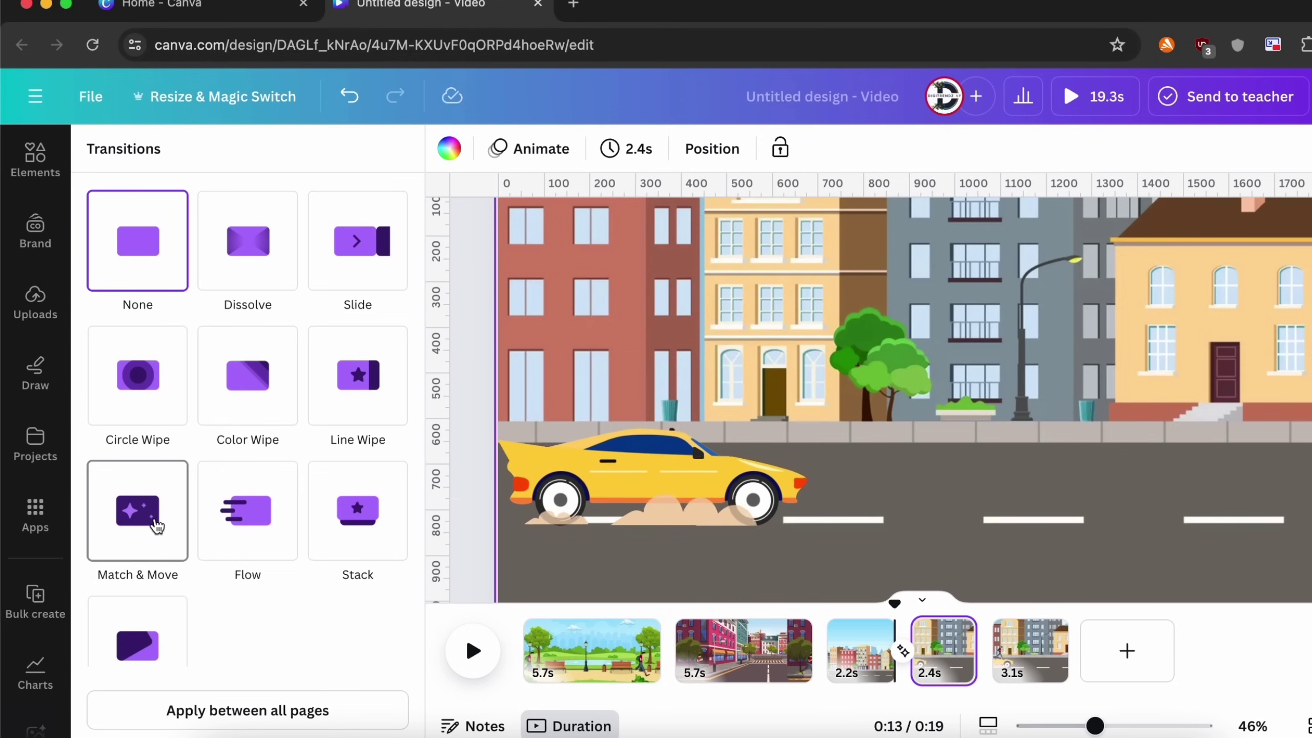
Step: Apply Match & Move between pages four and five, then select the first page
click(156, 523)
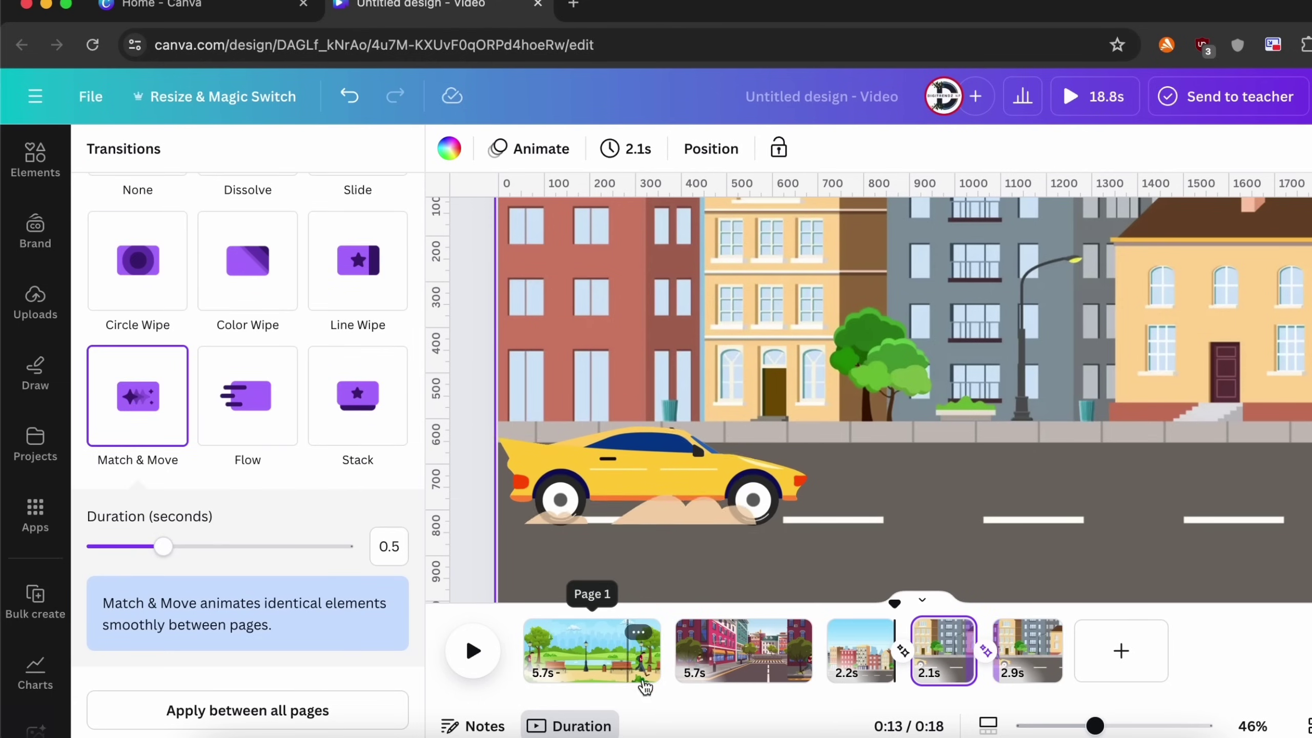
mouse_move(679, 652)
click(679, 673)
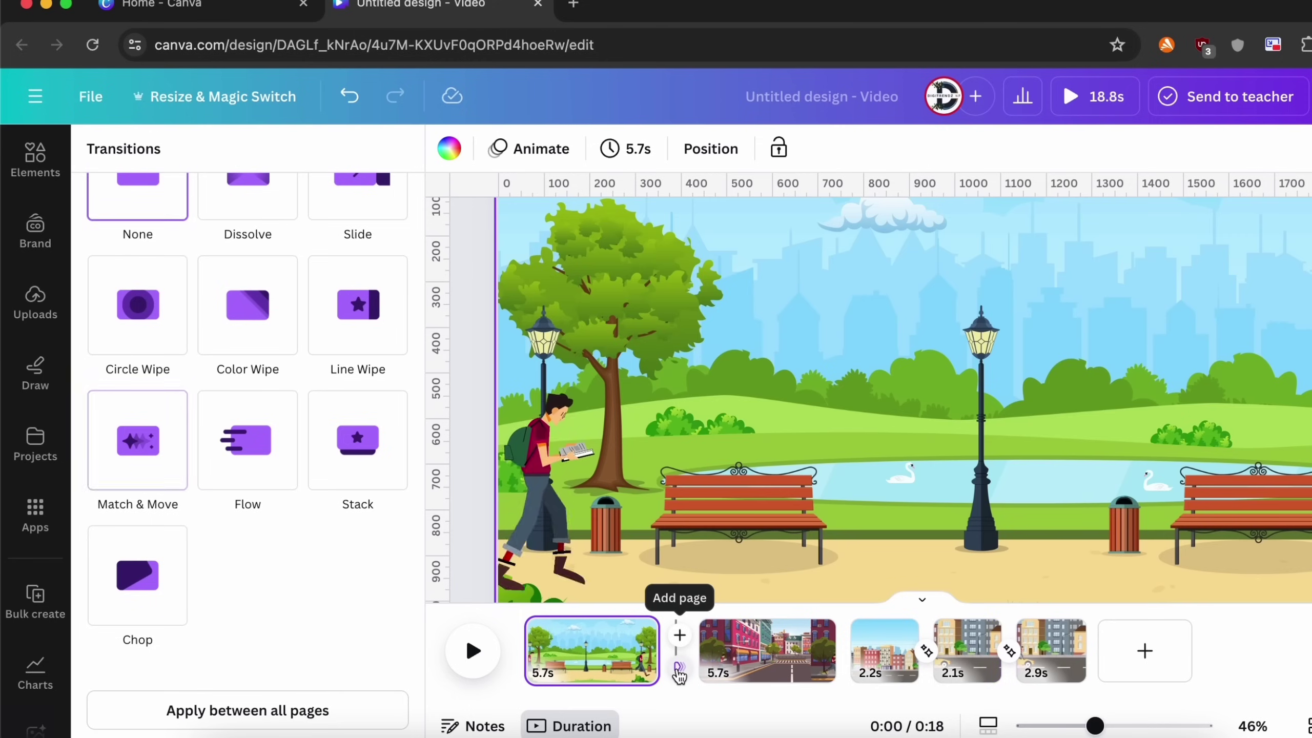